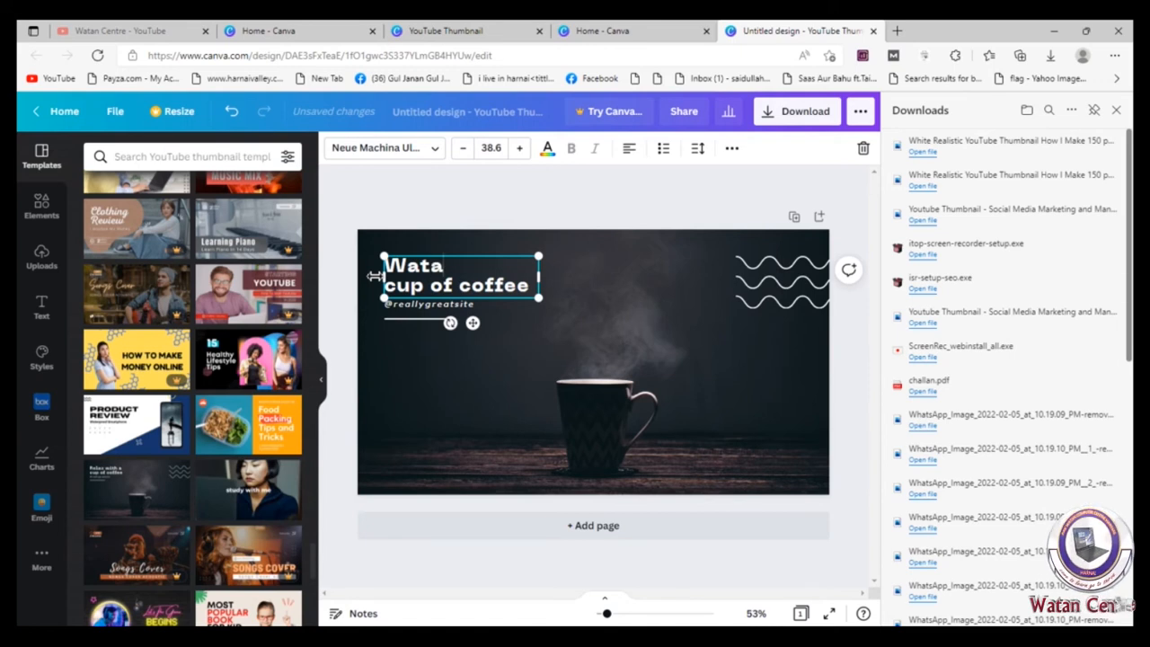
Step: Replace the first line of the thumbnail heading with "Watan Centre"
text(nety)
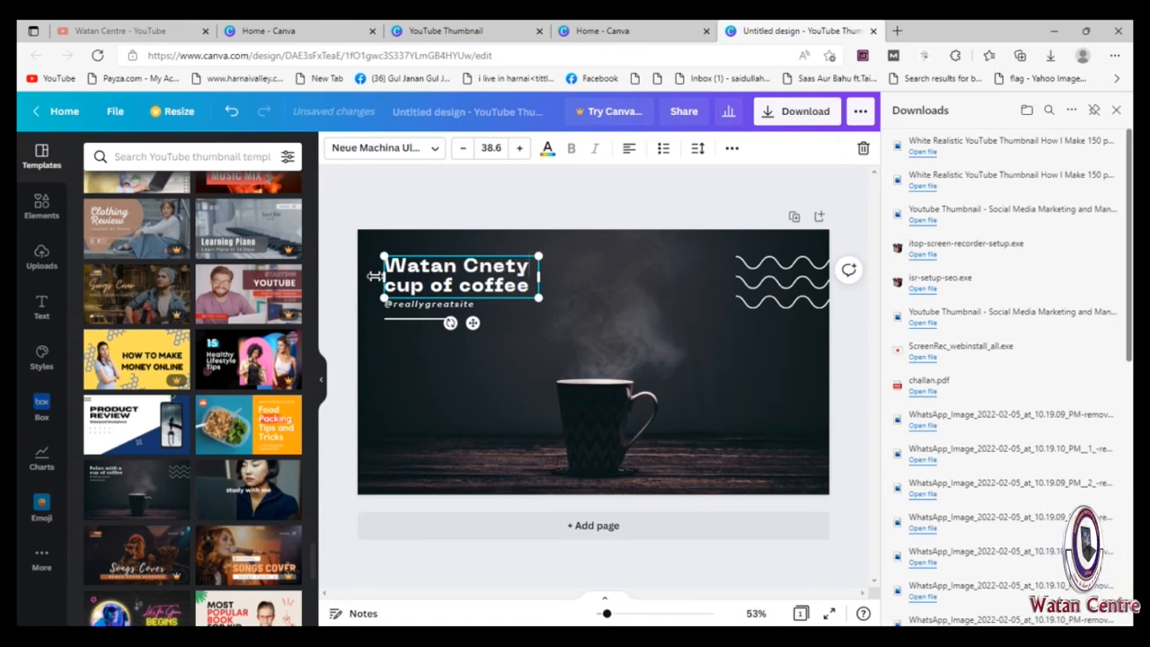
key(BackSpace)
text(entr)
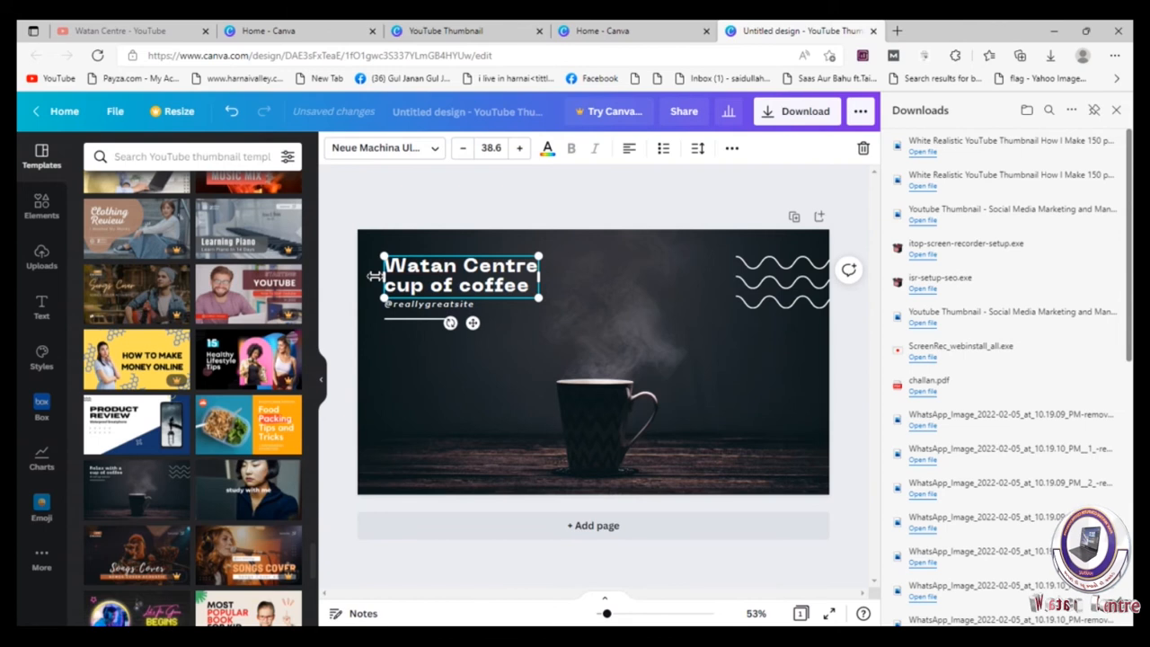
Step: Replace the heading's second line "cup of coffee" with "Bill Create" and enlarge the heading to about font size 50.5
drag(533, 286, 384, 285)
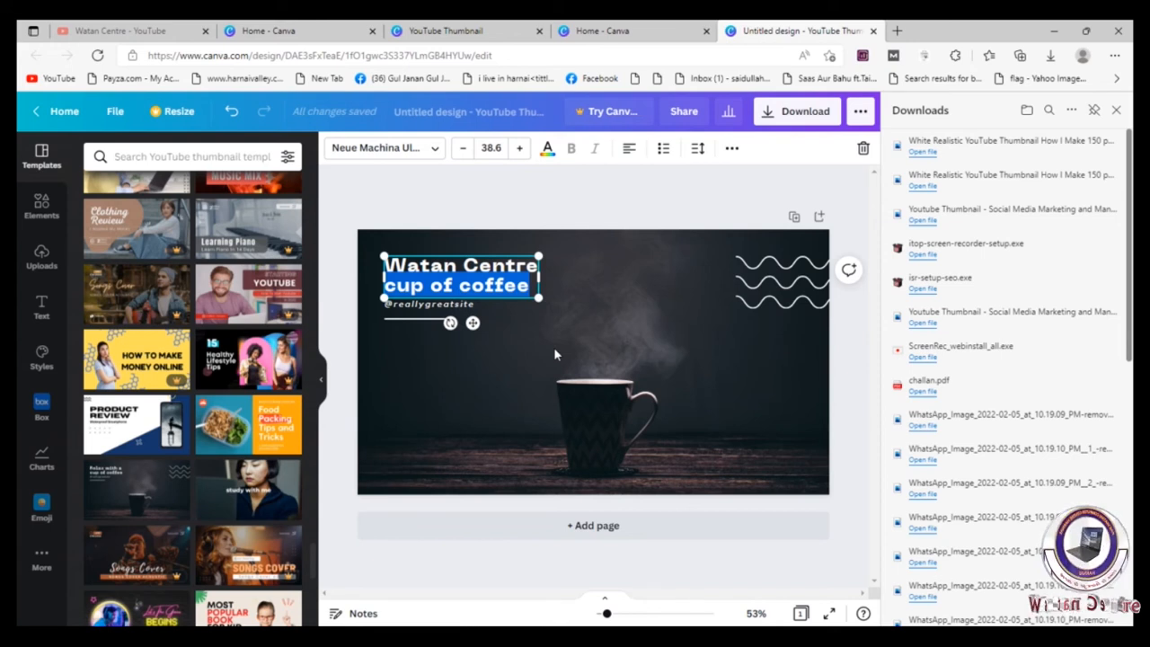
text(C)
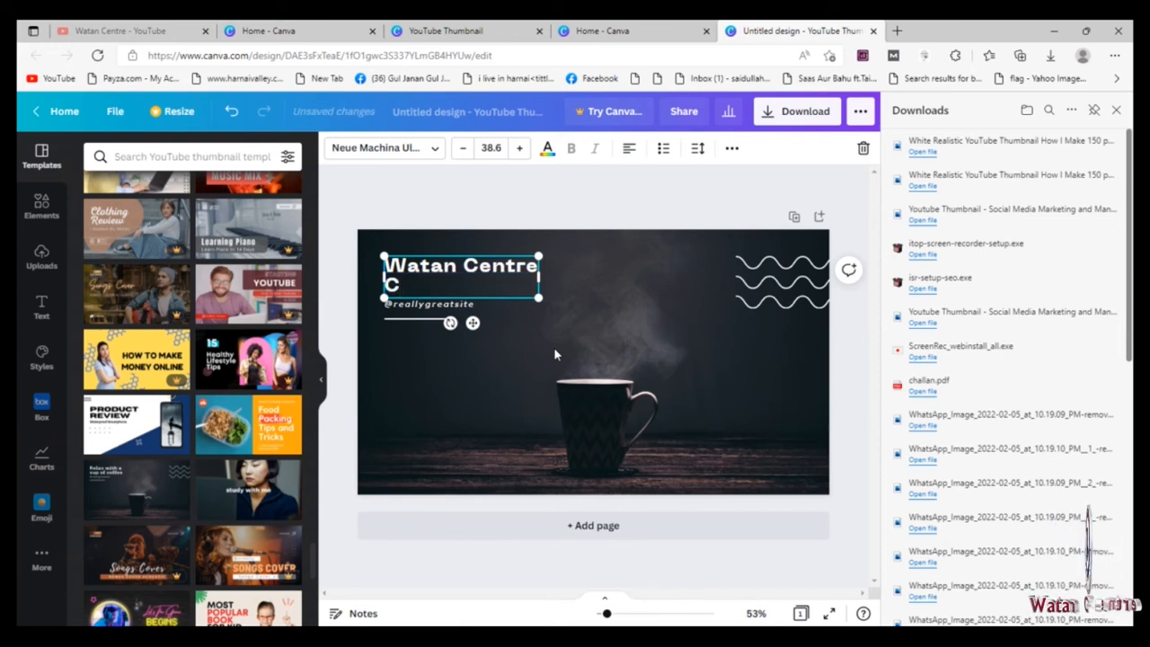
text(hann)
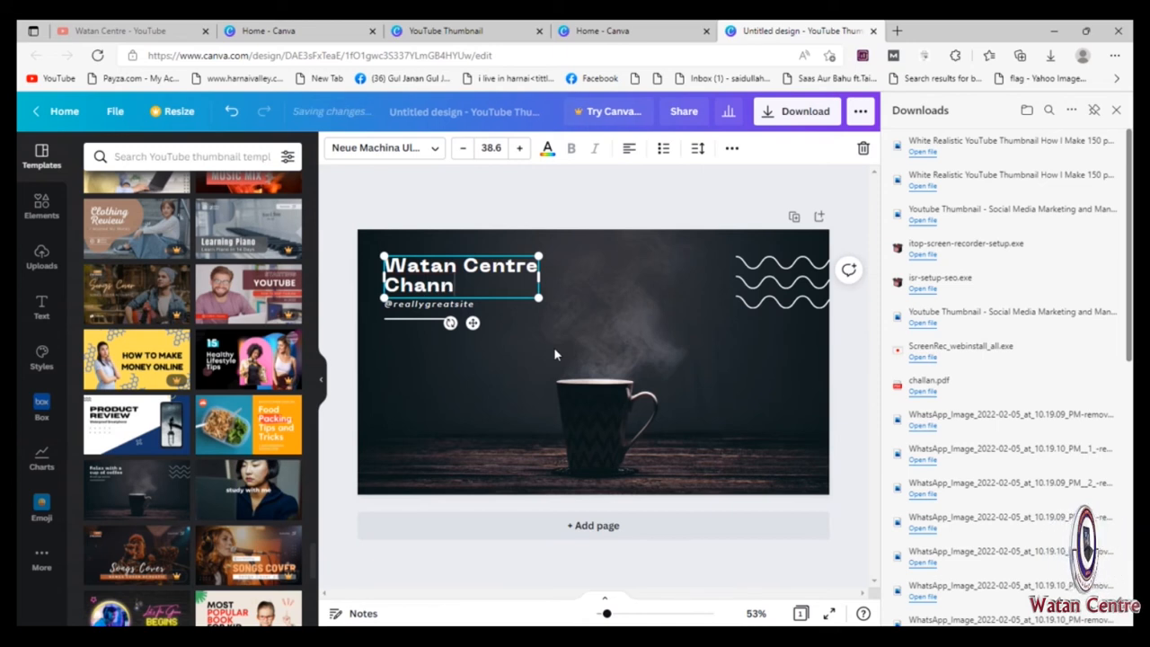
key(BackSpace)
key(BackSpace)
key(BackSpace)
key(BackSpace)
key(BackSpace)
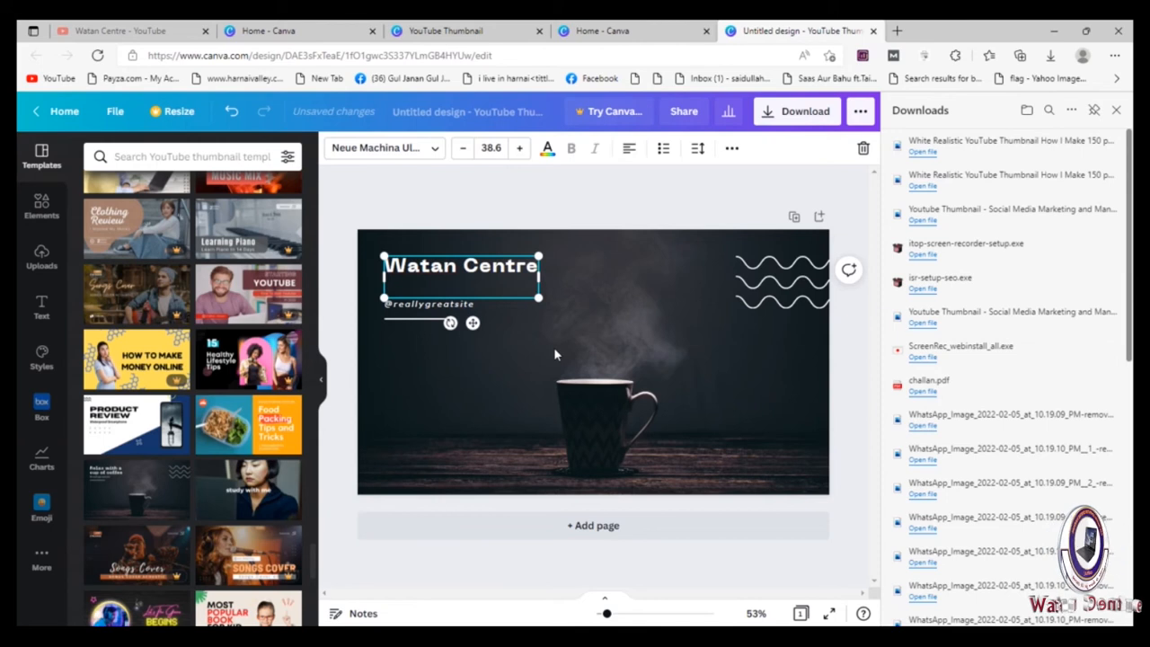
text(B)
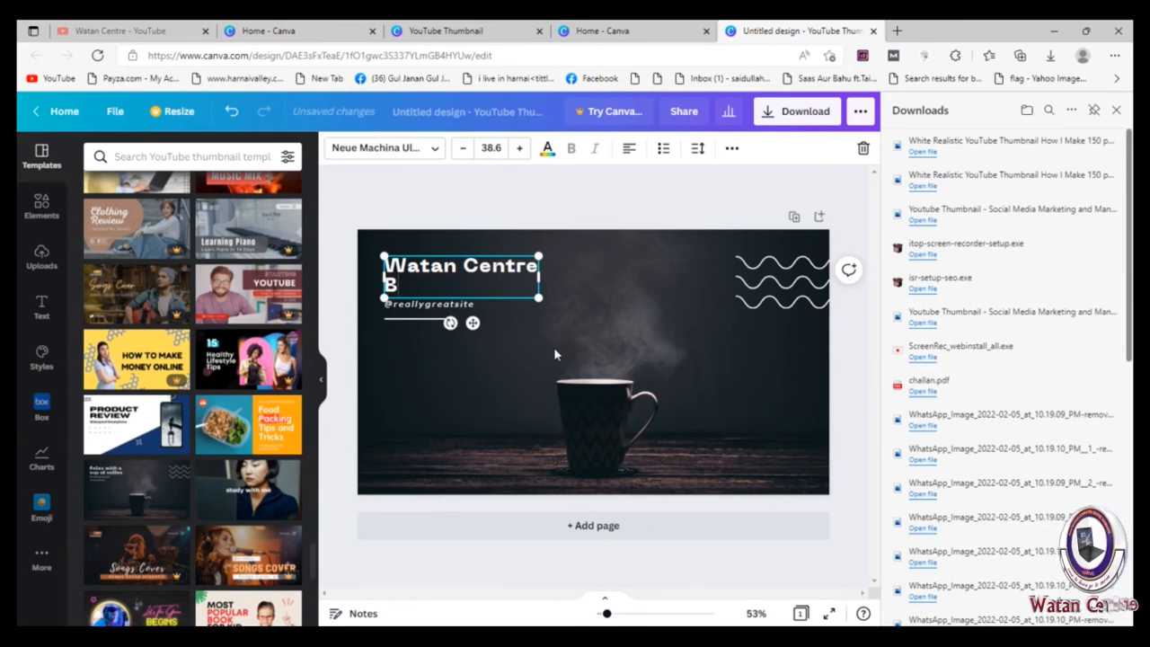
text(ill)
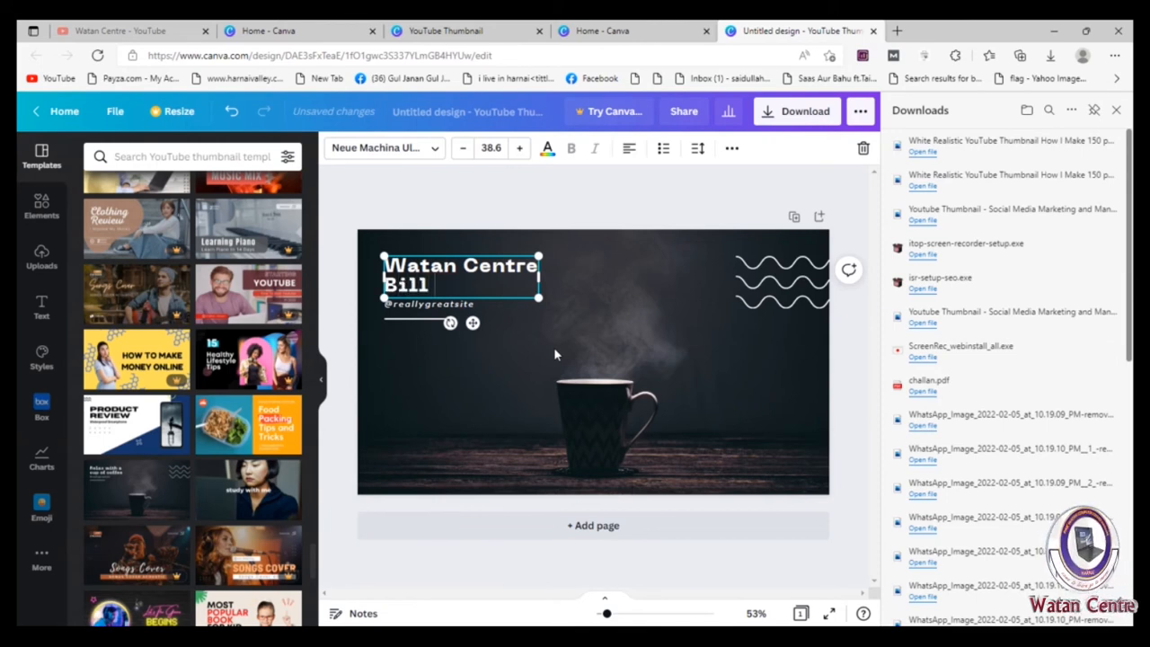
text( Create)
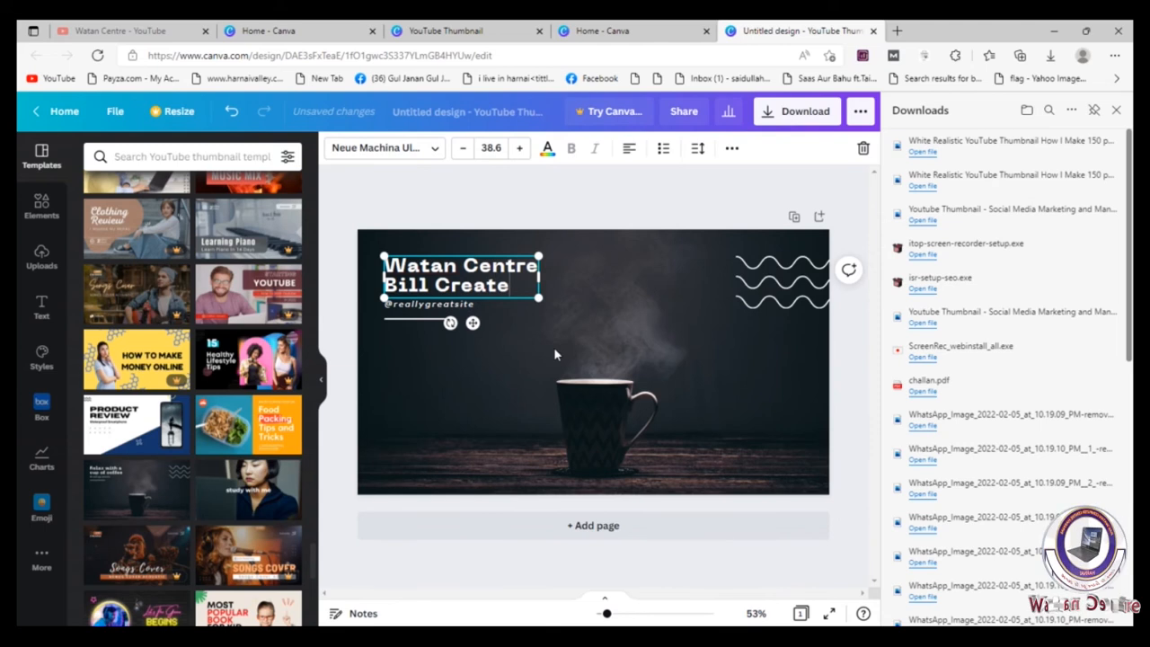
drag(538, 256, 584, 230)
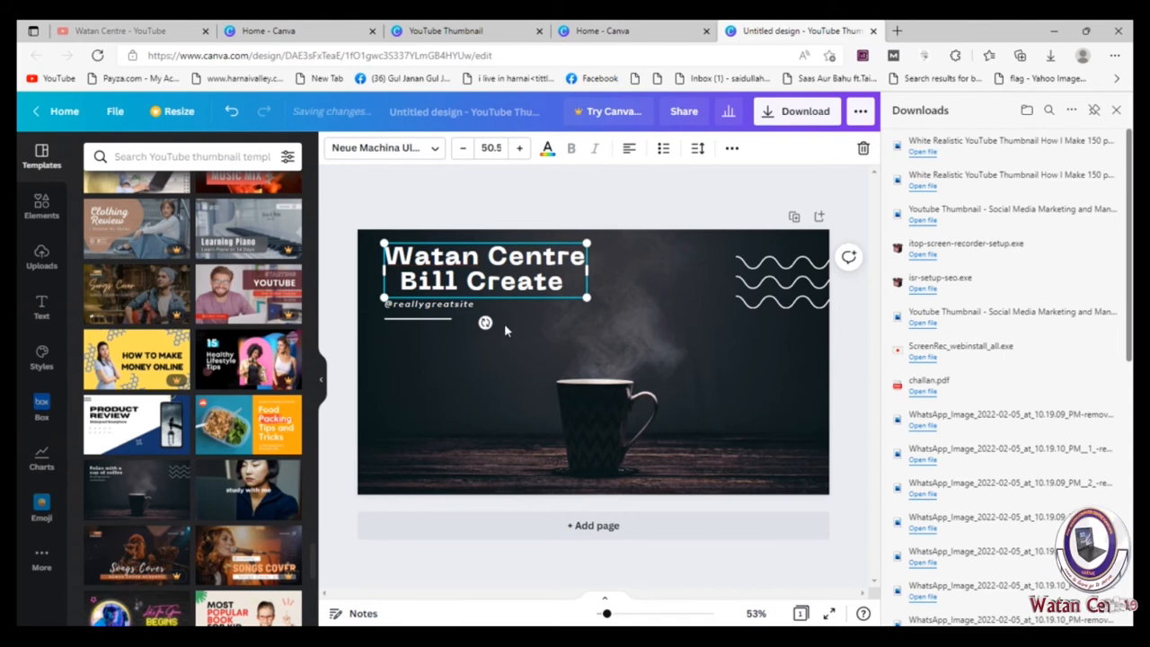
click(476, 308)
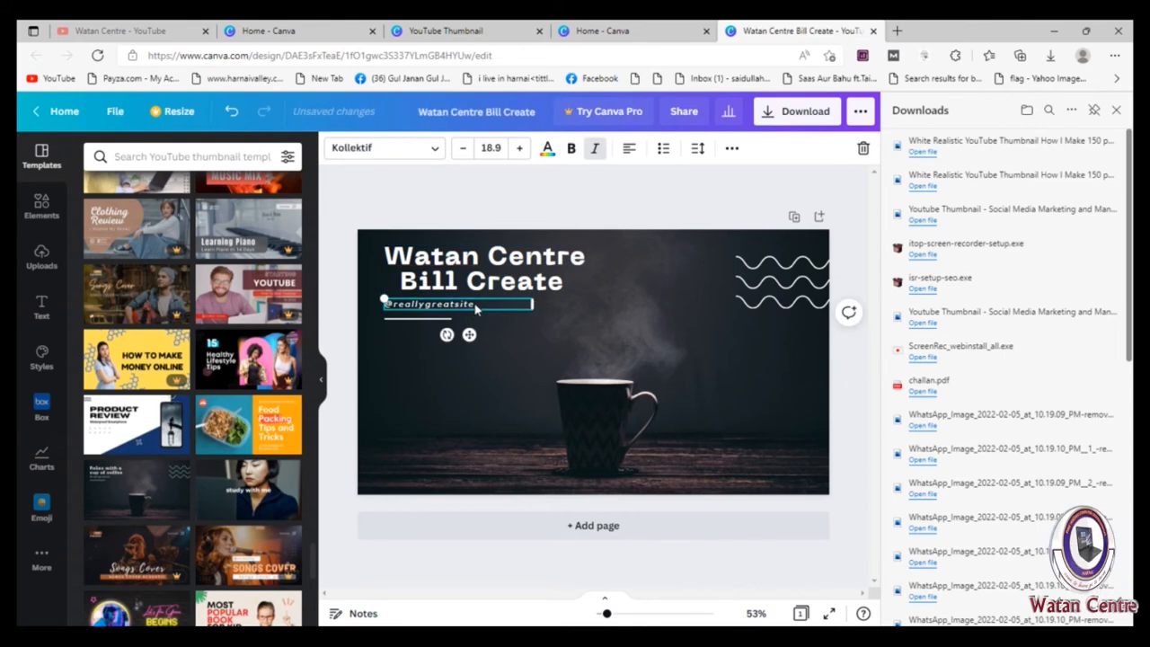
double_click(476, 305)
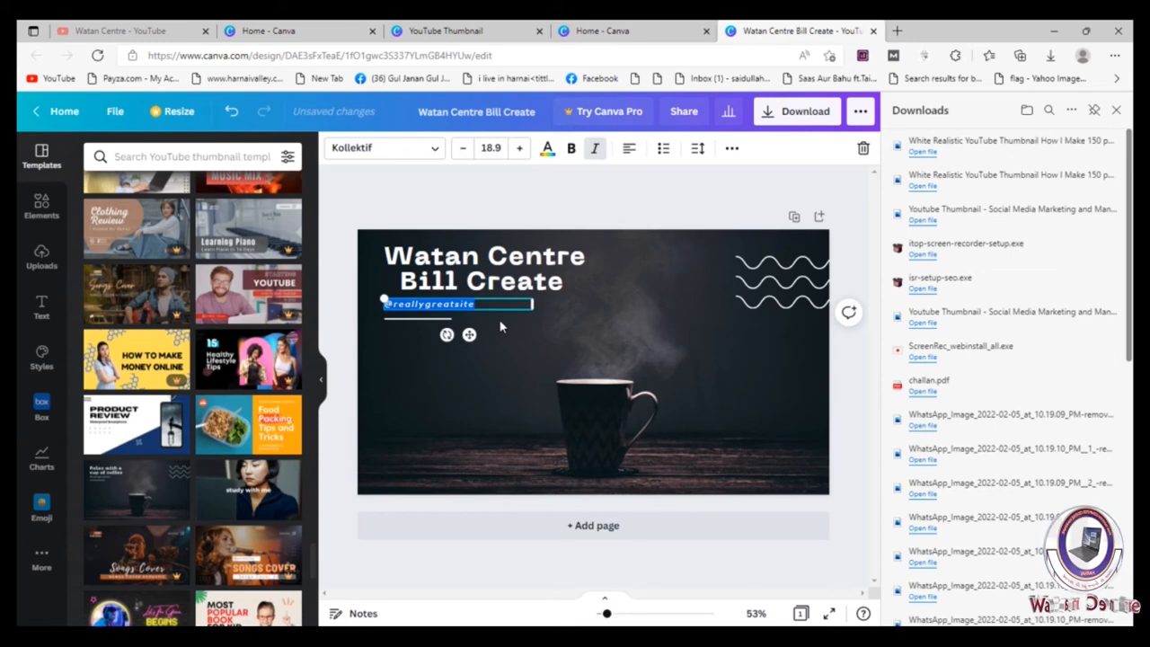
key(BackSpace)
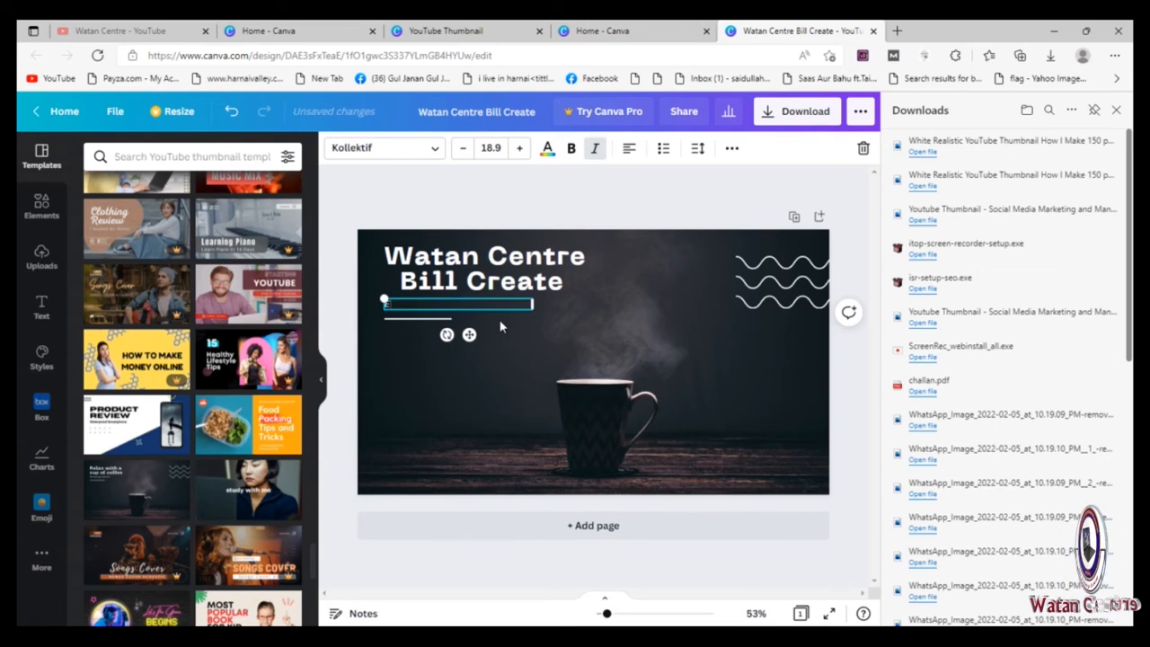
text(Excel)
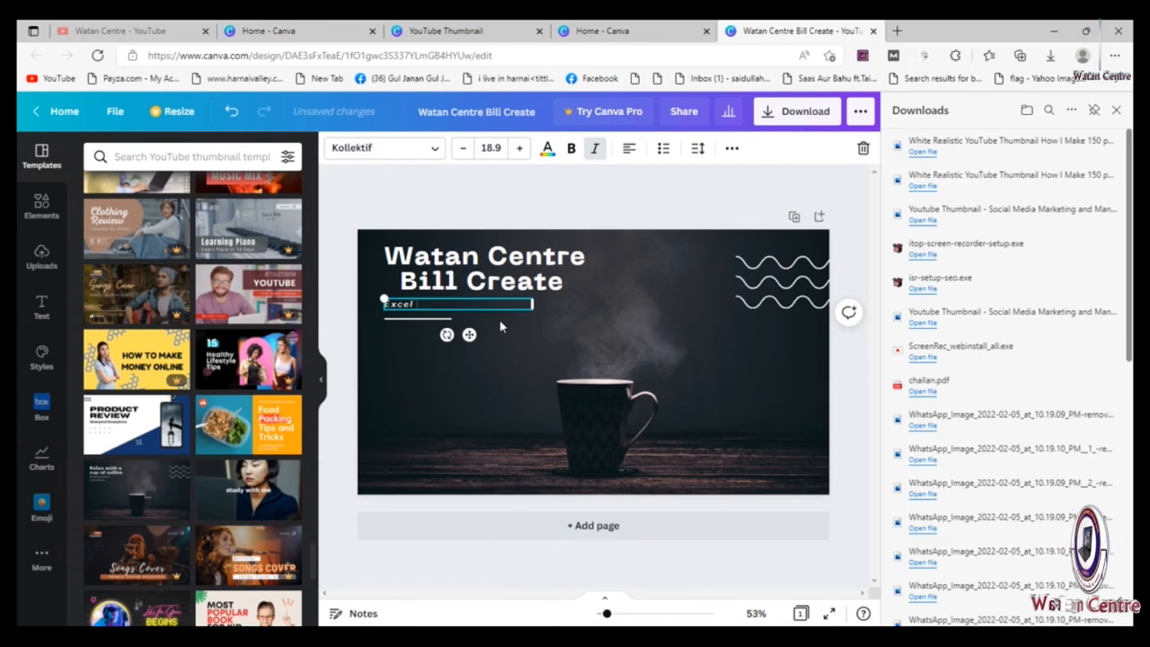
text( Complete)
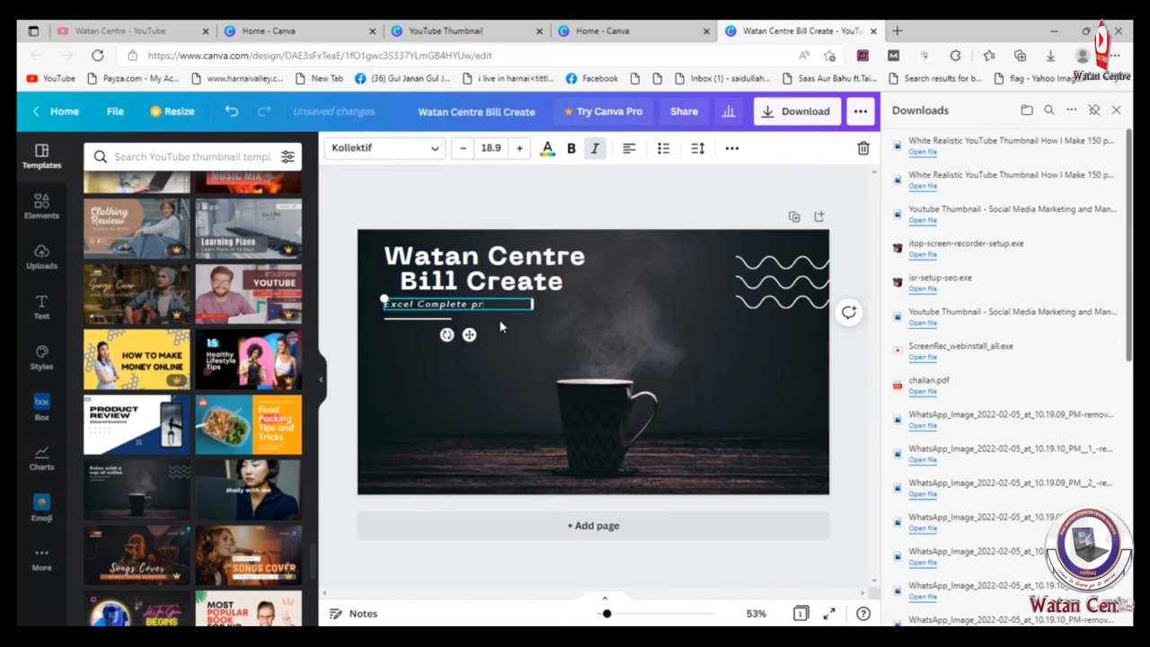
text(Programe)
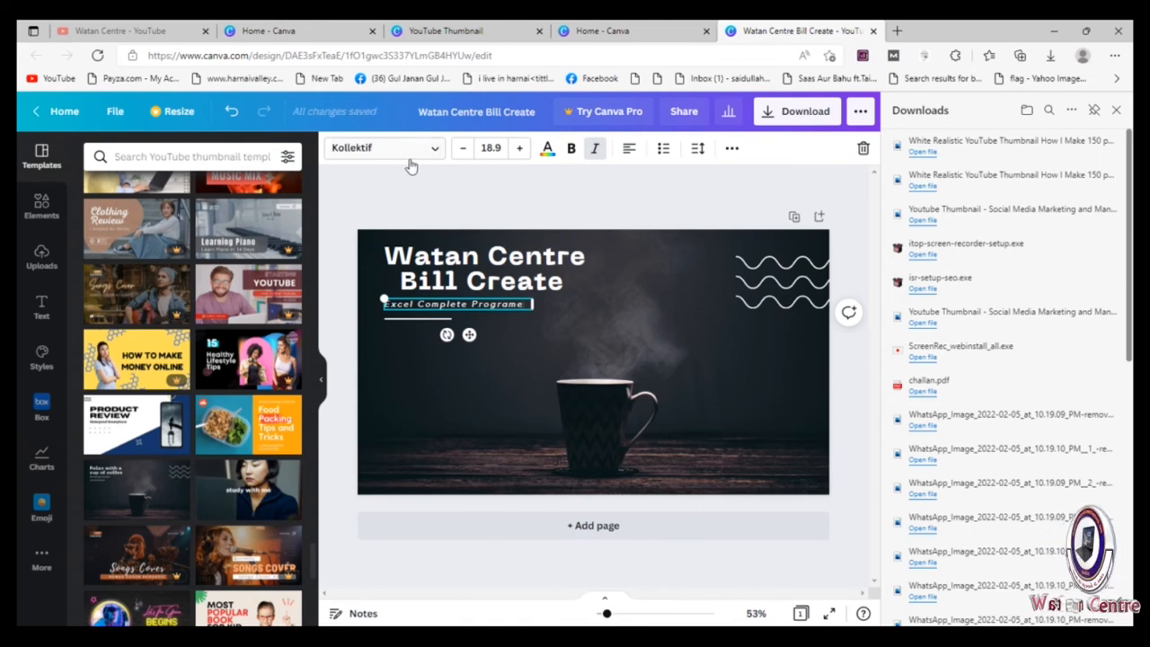
Step: Increase the subtitle's font size to 24.9 and widen its text box so the text fits on one line
drag(528, 306, 387, 304)
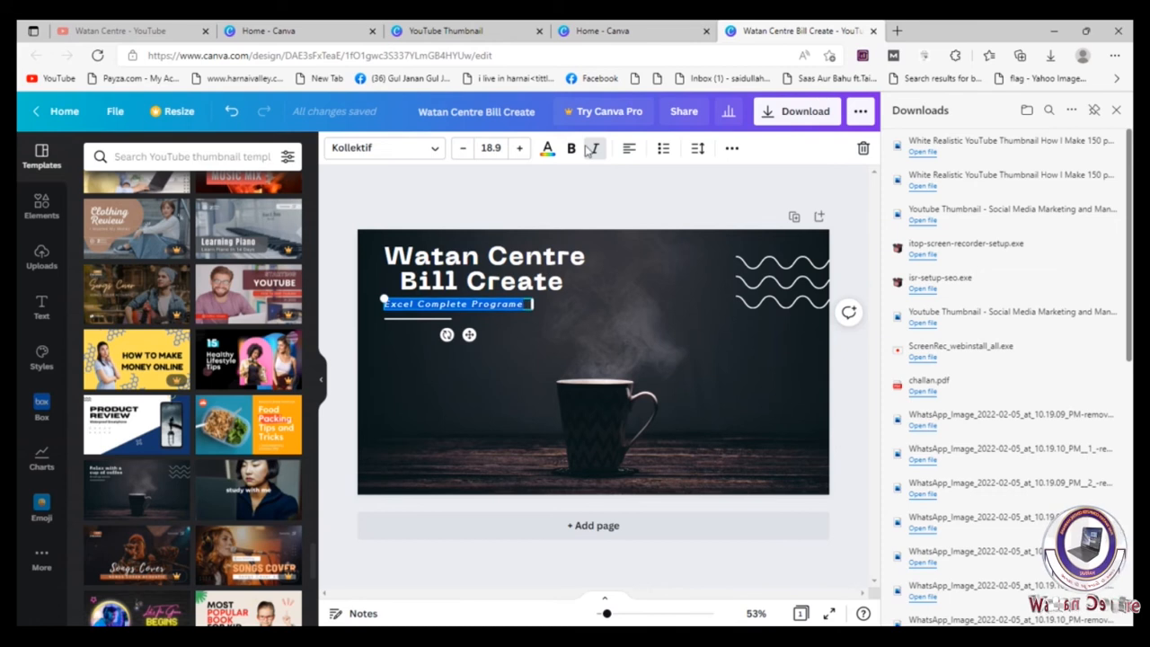
click(520, 148)
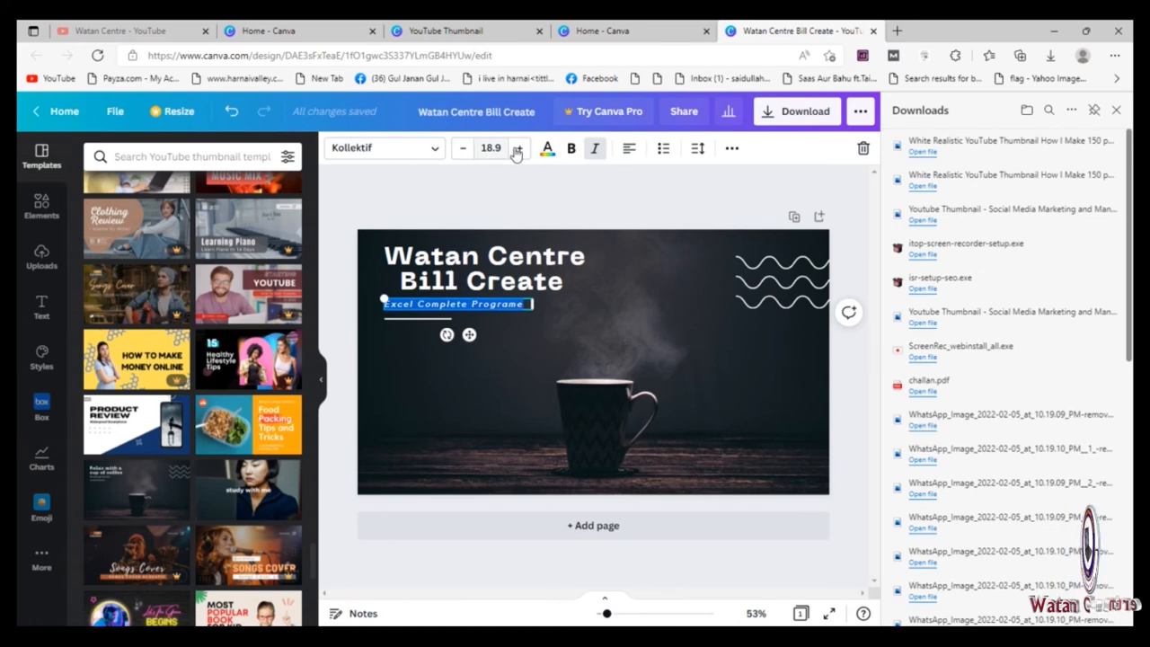
click(519, 148)
click(519, 148)
click(519, 148)
click(519, 149)
click(519, 148)
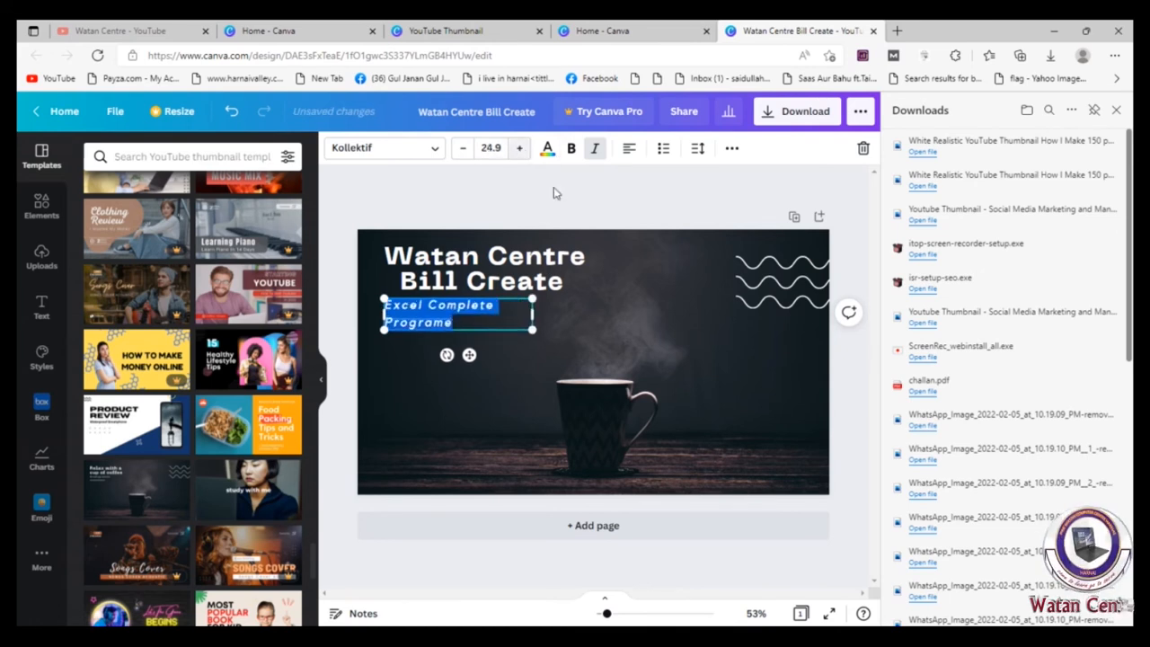
drag(535, 317, 613, 307)
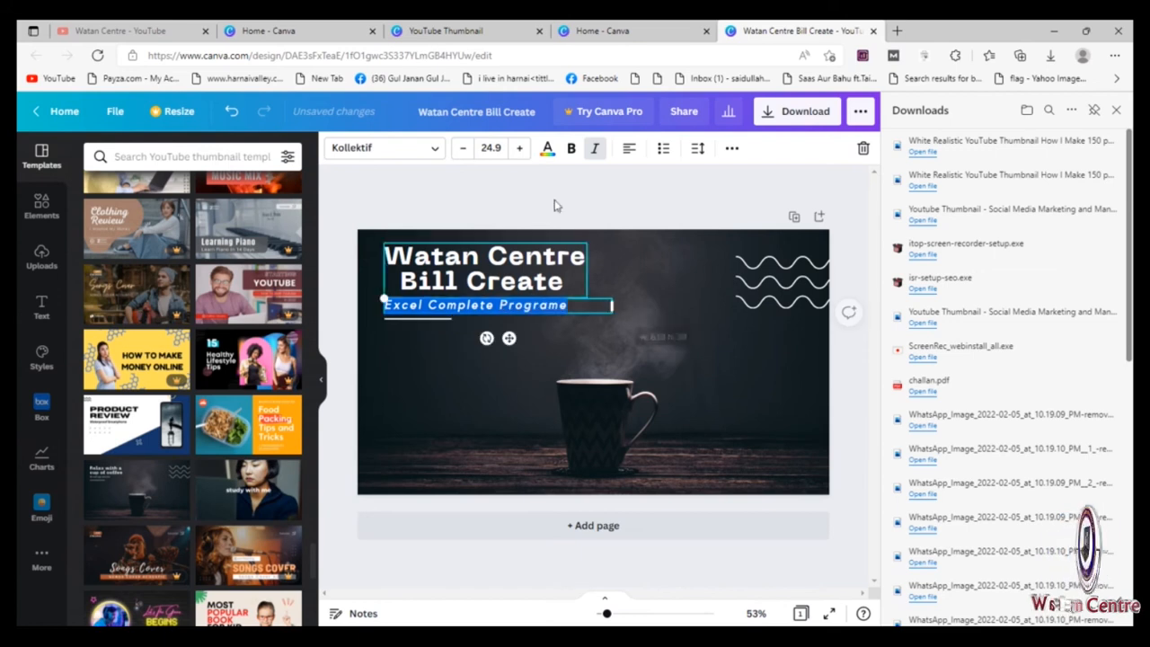
Step: Raise the subtitle's font size to 30.9 and stretch its text box further across the thumbnail
click(519, 148)
click(519, 148)
click(519, 148)
click(519, 148)
click(519, 149)
click(519, 148)
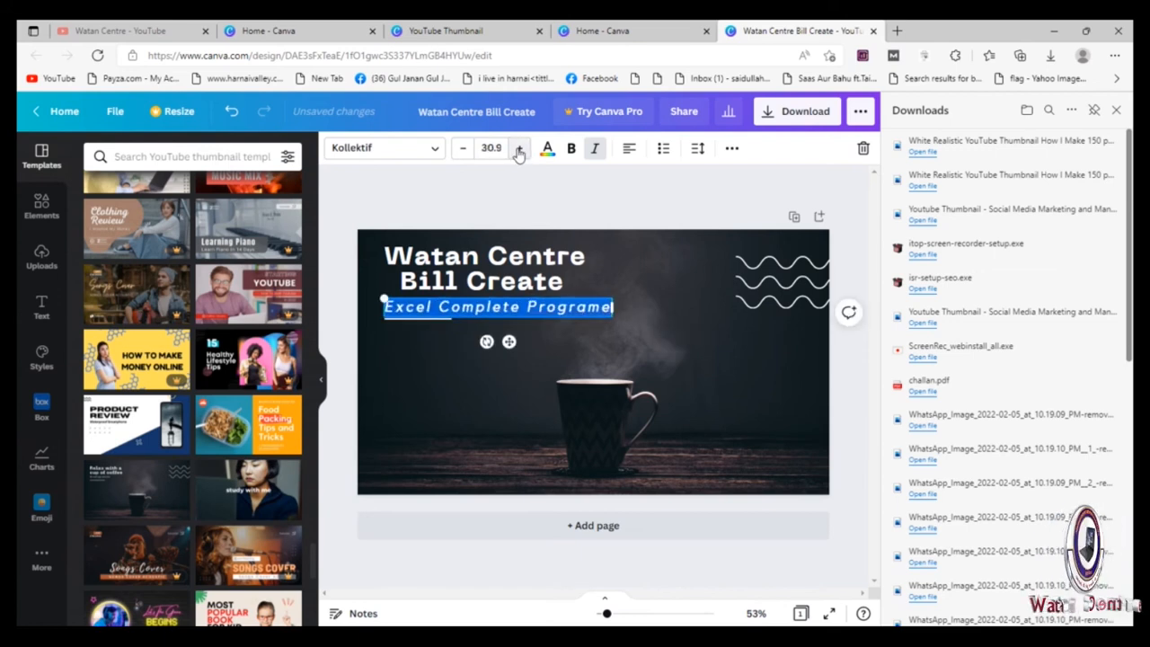
drag(614, 309, 695, 309)
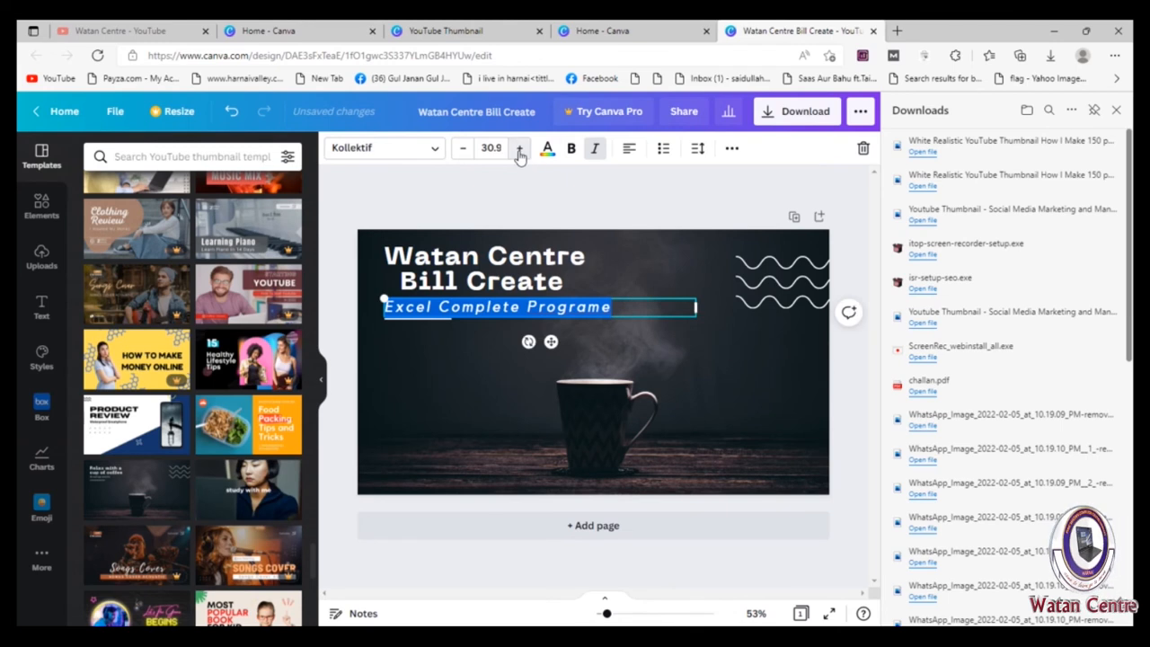
Step: Make the "Excel Complete Programe" subtitle bold at font size 38.9
click(519, 148)
click(519, 148)
click(519, 149)
click(520, 149)
click(519, 148)
click(570, 148)
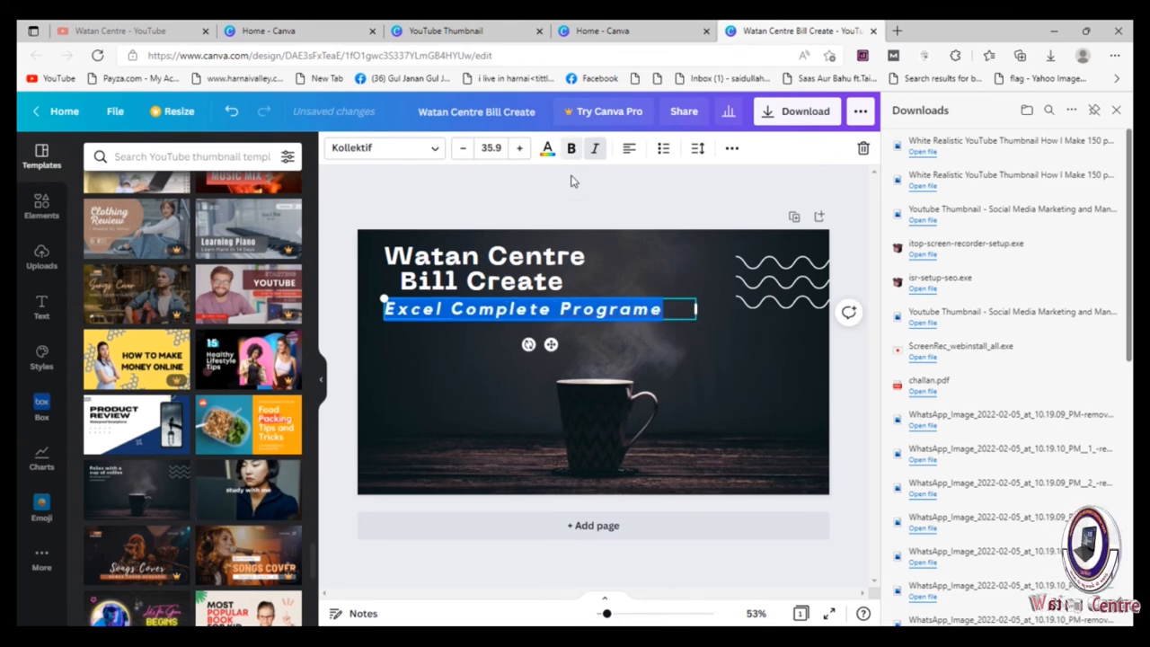
click(520, 149)
click(521, 149)
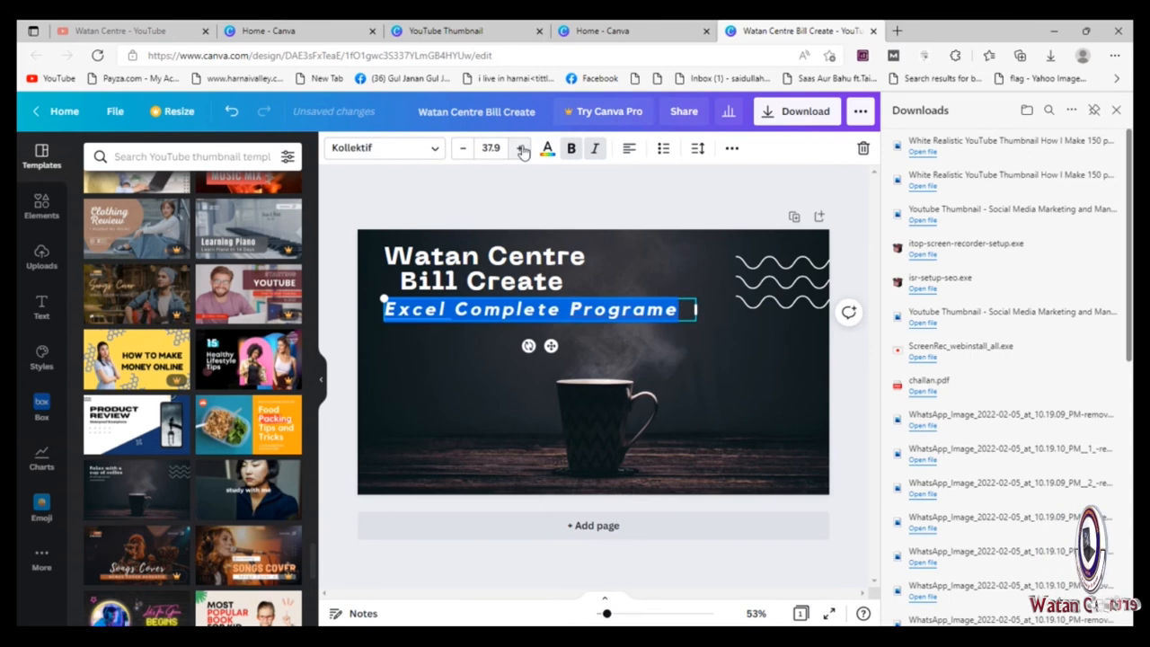
click(521, 150)
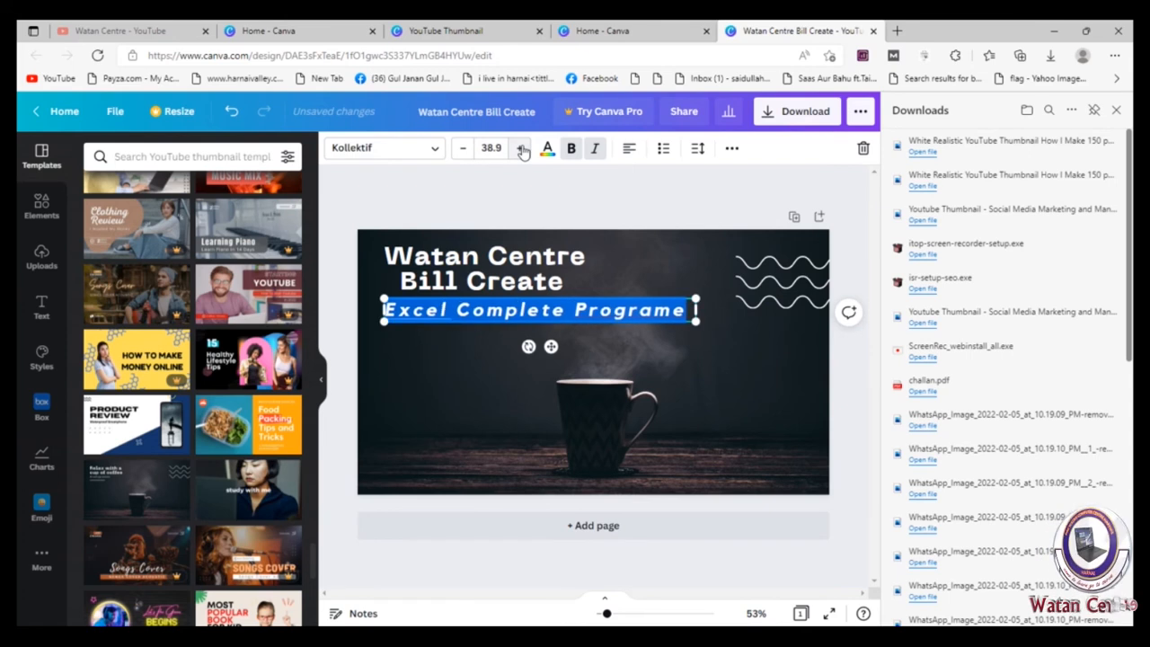
key(Escape)
click(679, 348)
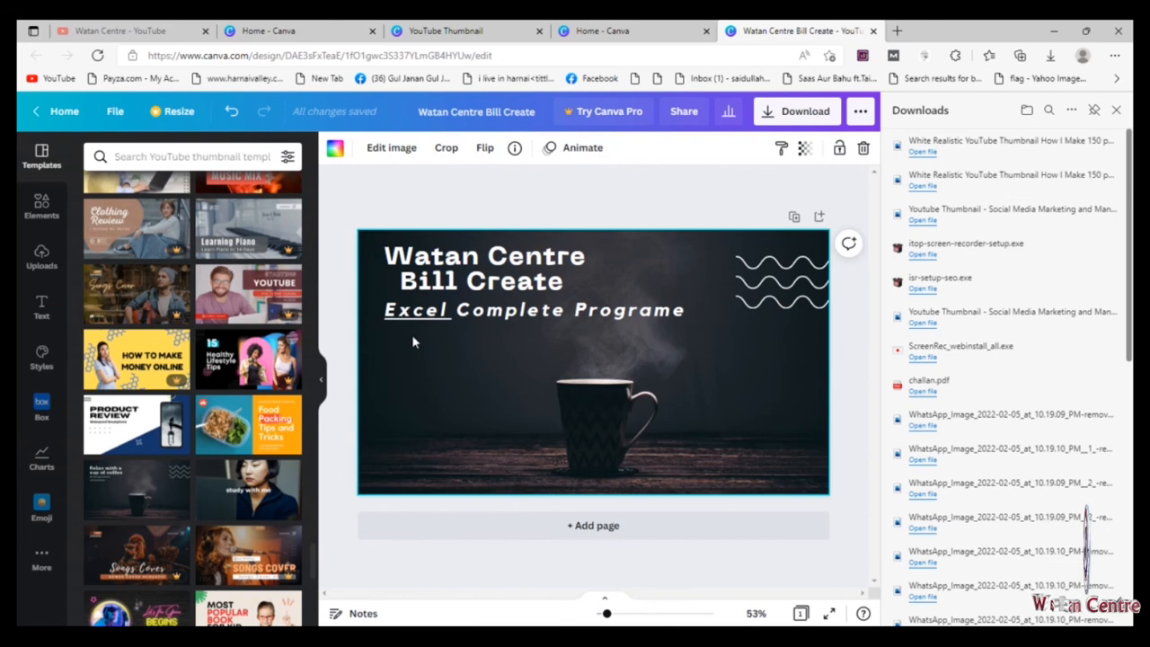
Step: Delete the short decorative line behind the subtitle and place the subtitle slightly lower, beneath the heading
drag(492, 311, 525, 310)
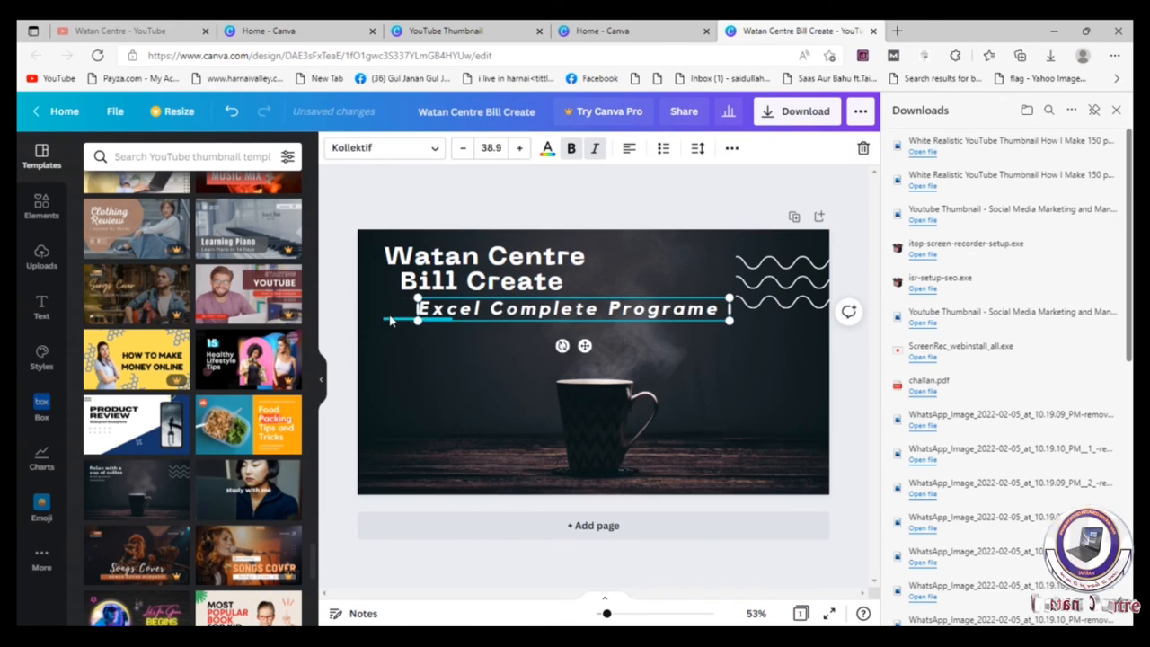
click(390, 318)
key(Delete)
click(499, 315)
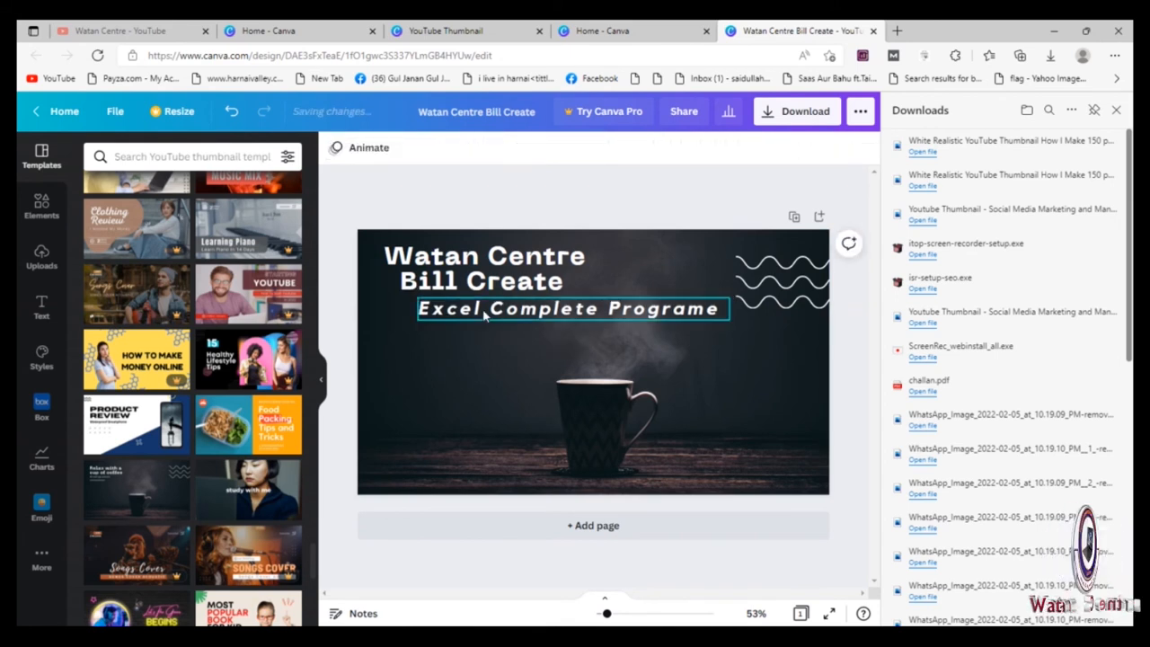
drag(535, 314, 491, 326)
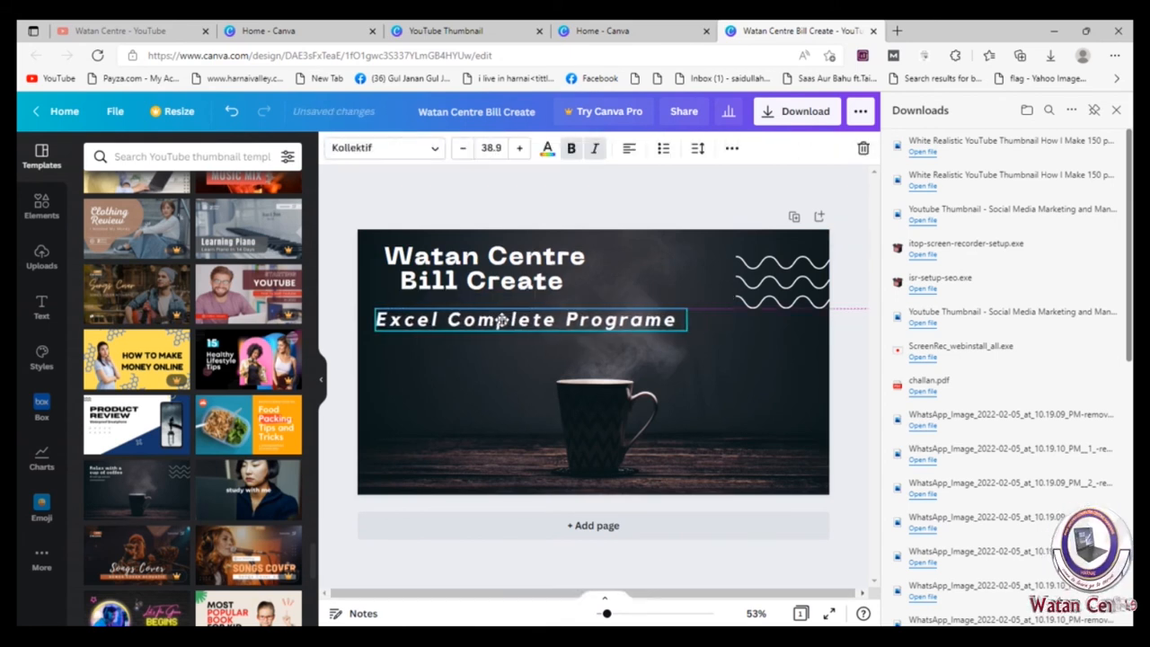
Step: Change the text color of the whole "Excel Complete Programe" subtitle to the default yellow
double_click(669, 324)
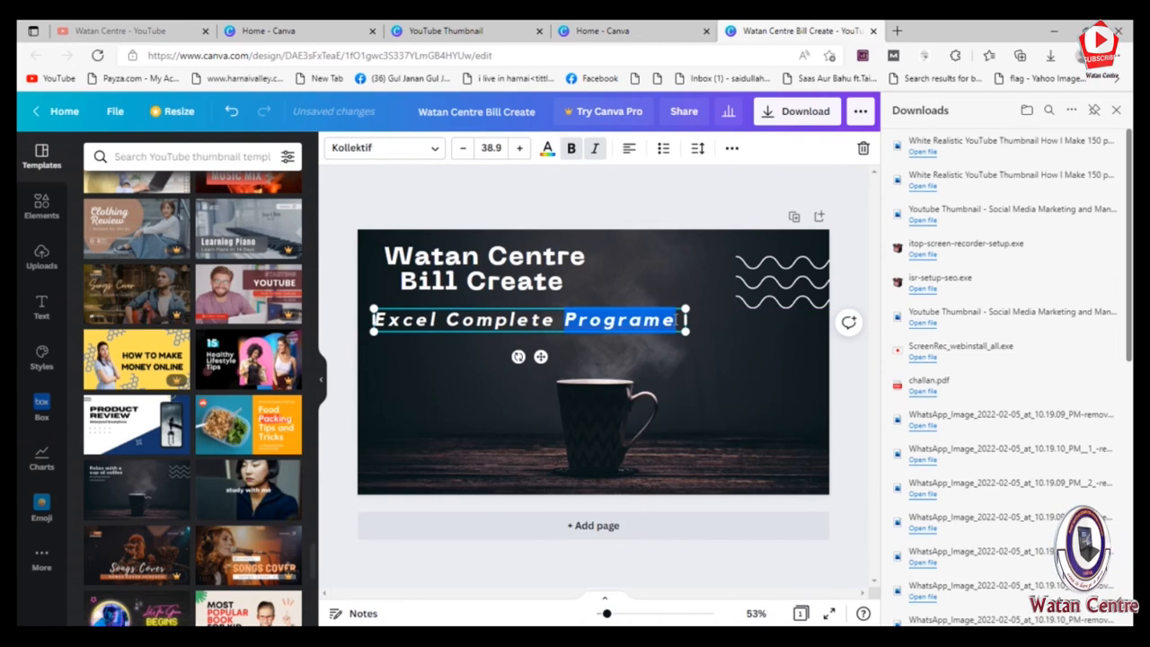
click(449, 327)
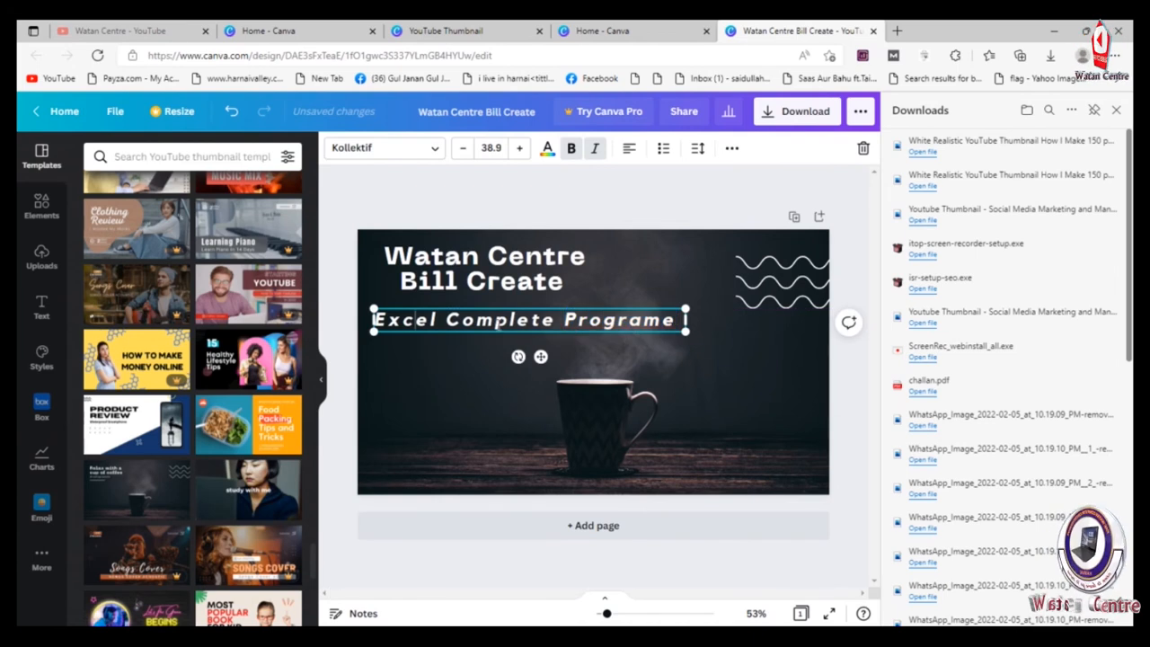
double_click(536, 320)
triple_click(535, 319)
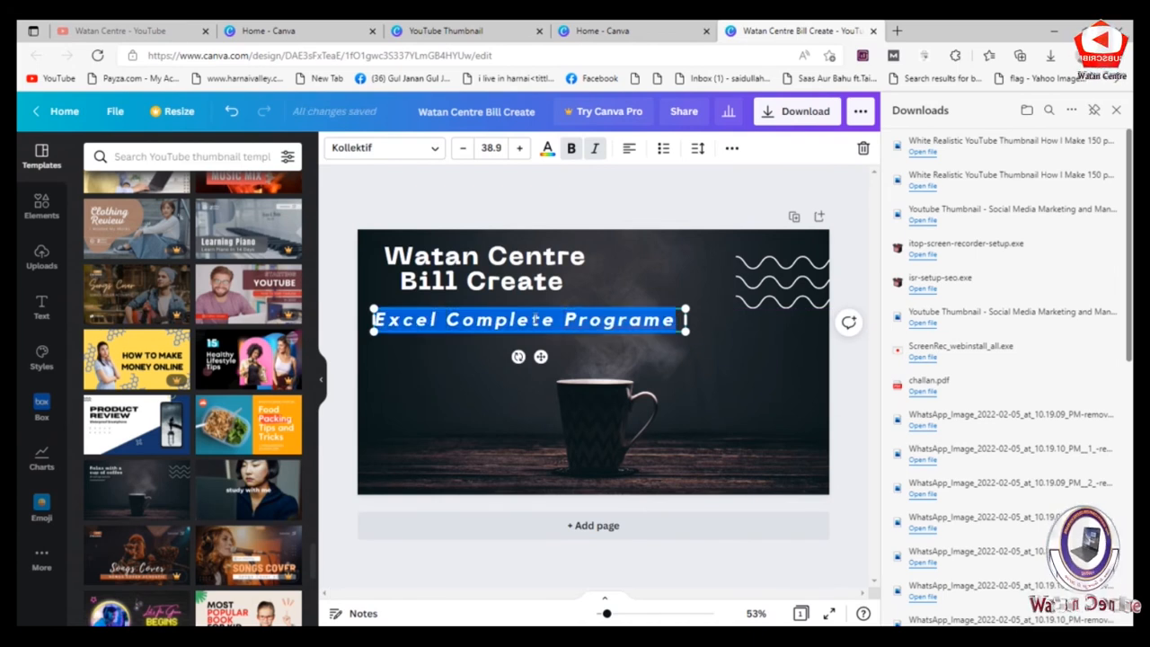
click(547, 150)
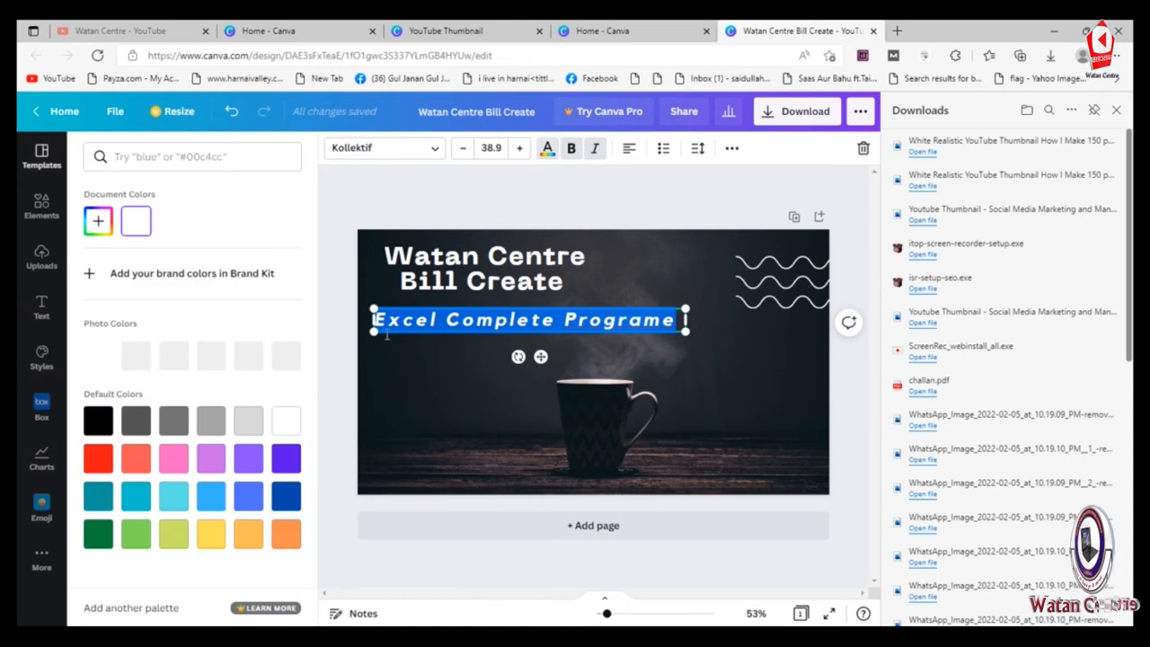
click(99, 460)
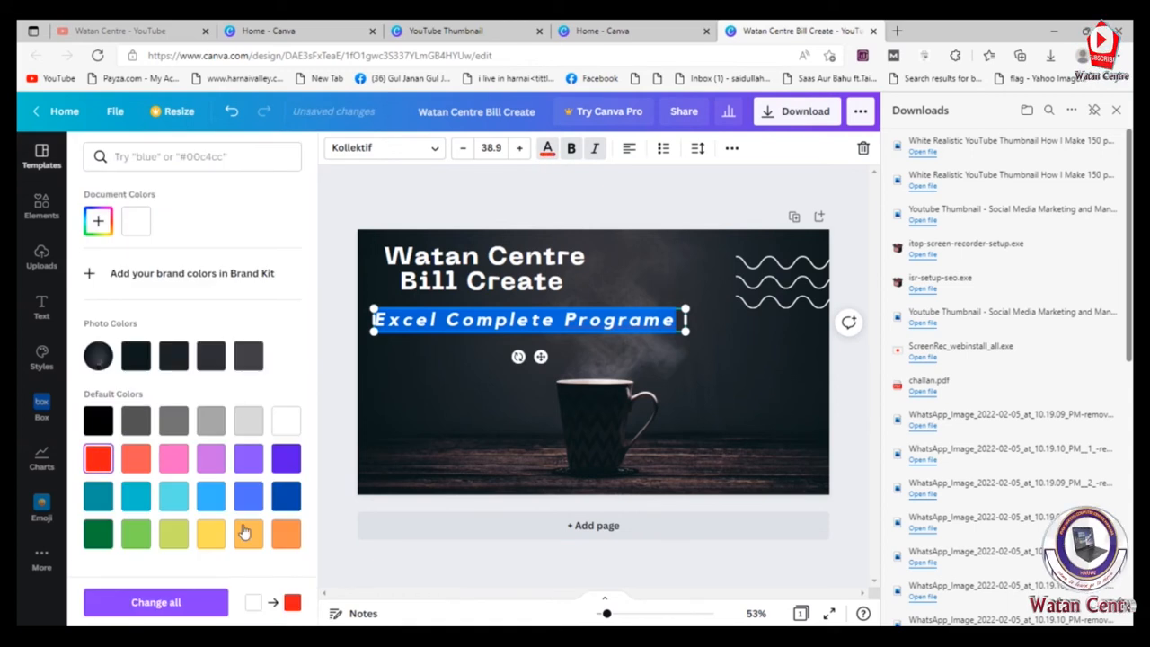
click(212, 535)
click(454, 381)
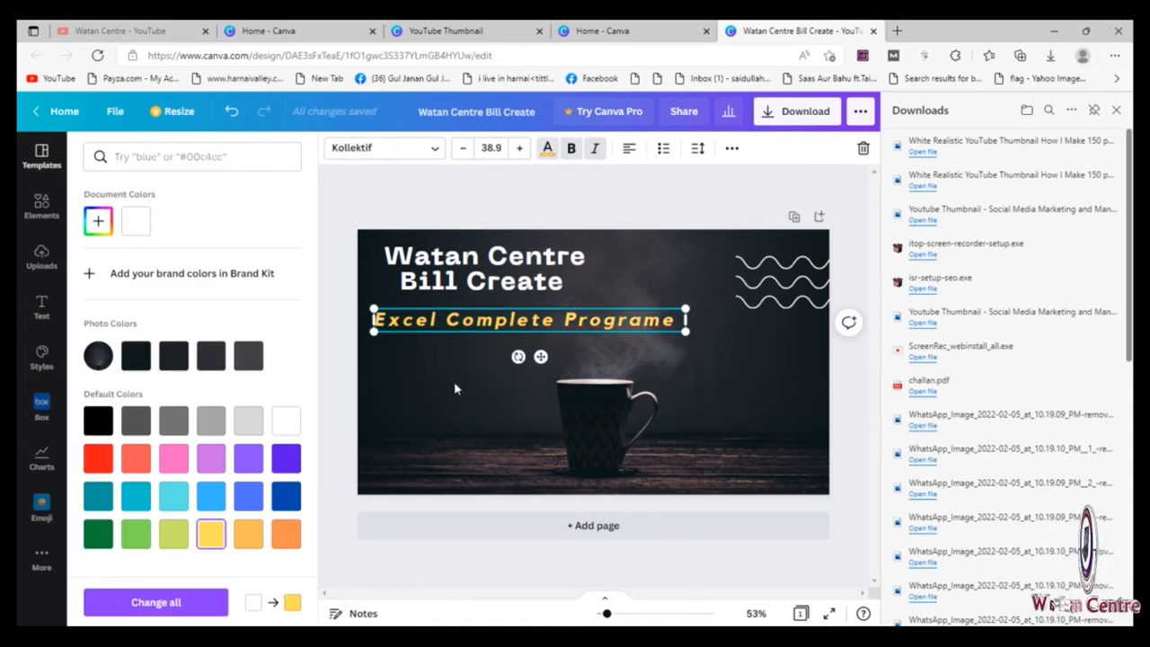
Step: Change the font of the heading's "Watan Centre" line to Bukhari Script
click(574, 276)
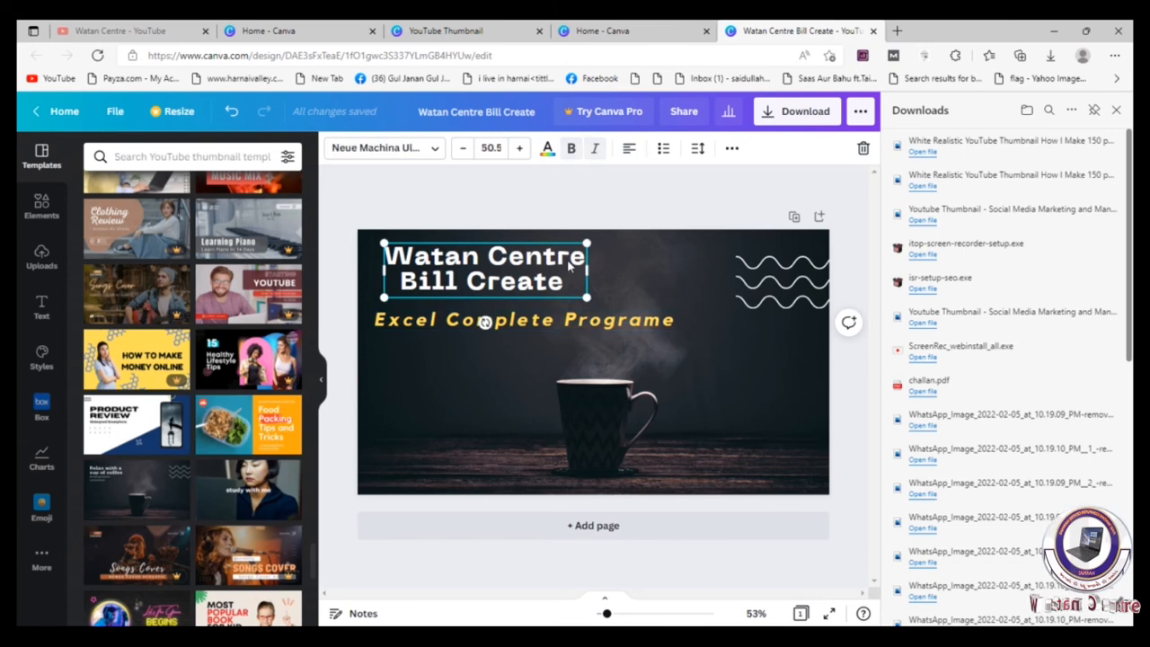
drag(577, 261, 389, 260)
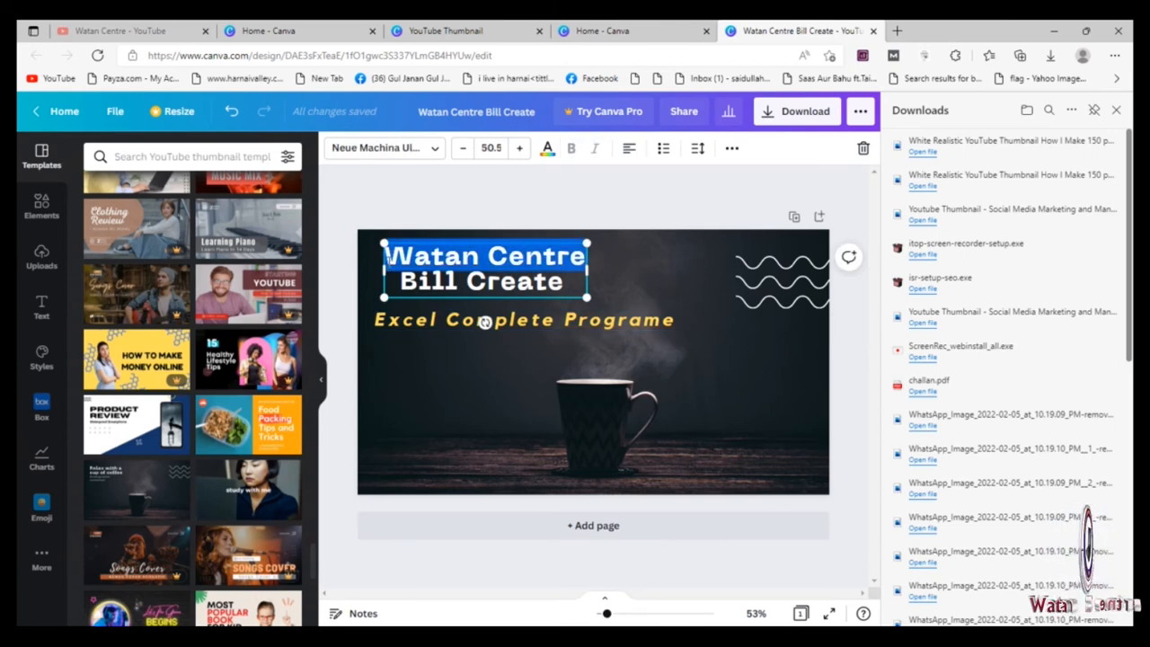
click(431, 149)
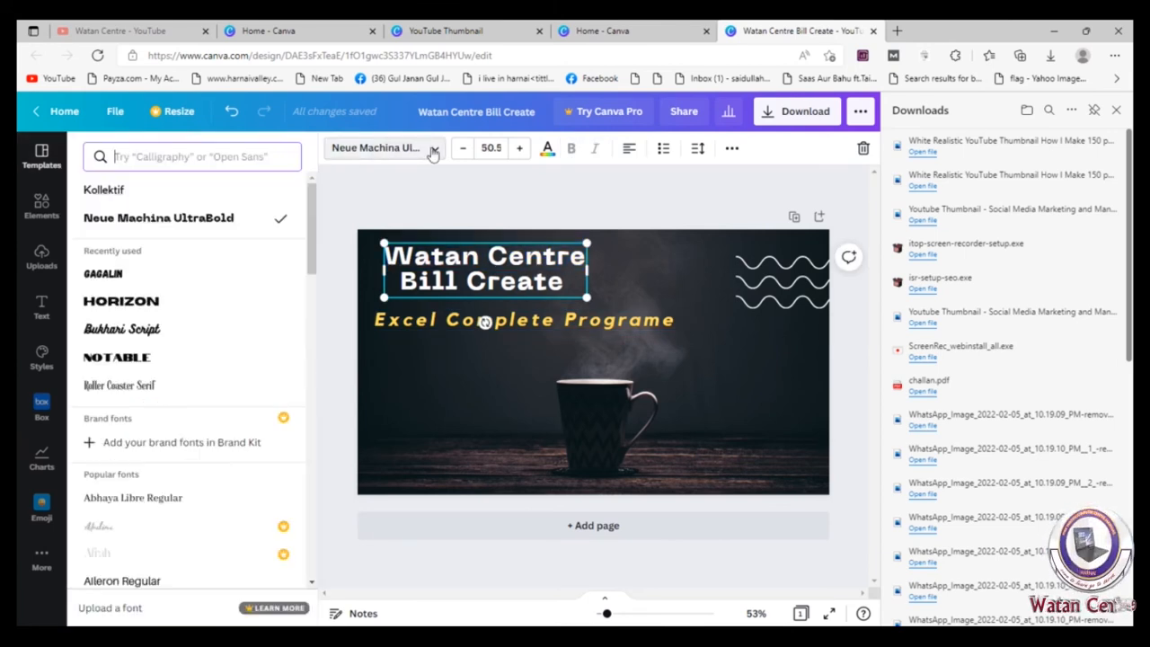
click(145, 332)
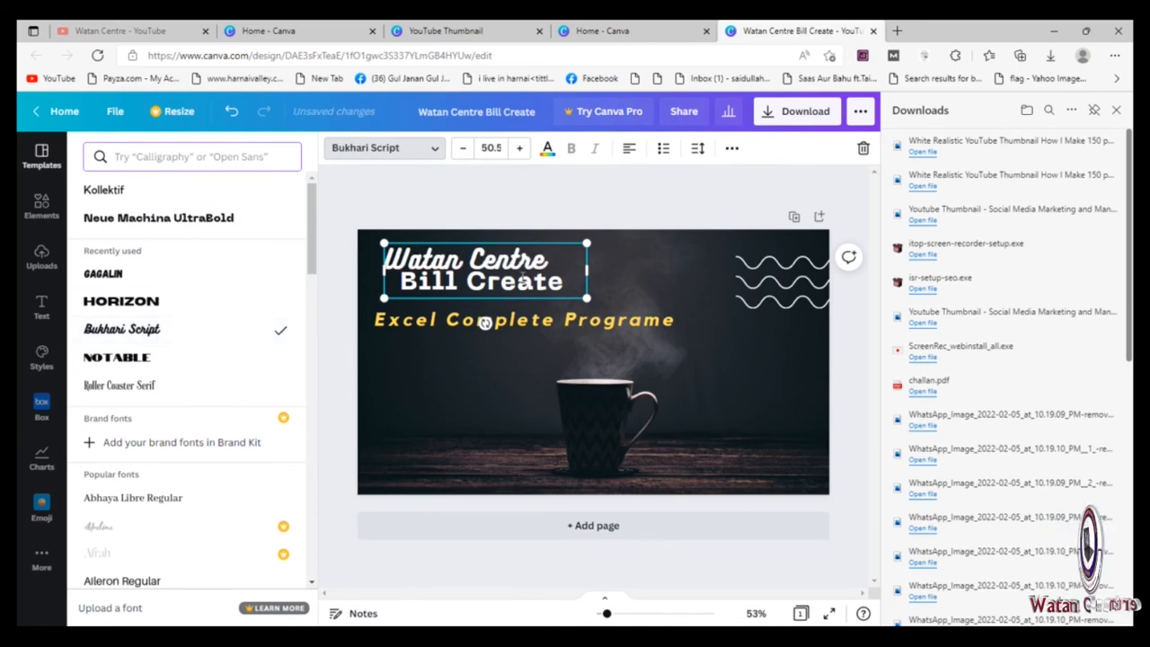
Step: Change the font of the heading's "Bill Create" line to Horizon
click(562, 286)
drag(562, 286, 384, 301)
drag(314, 272, 329, 424)
click(140, 279)
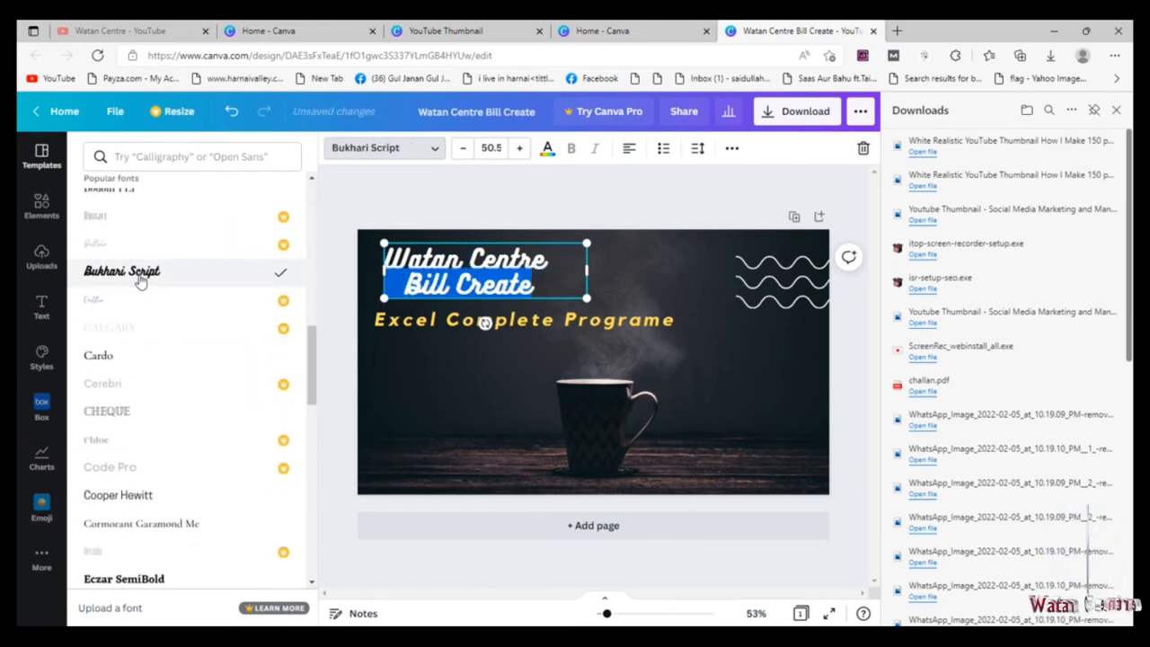
drag(317, 386, 319, 464)
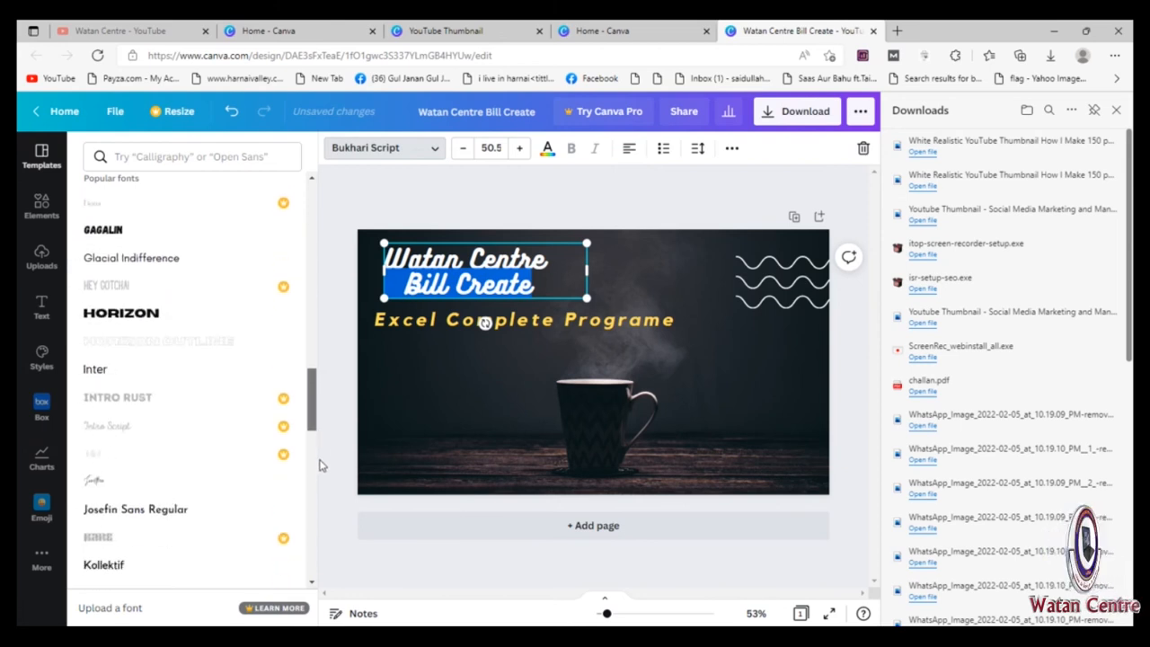
click(135, 320)
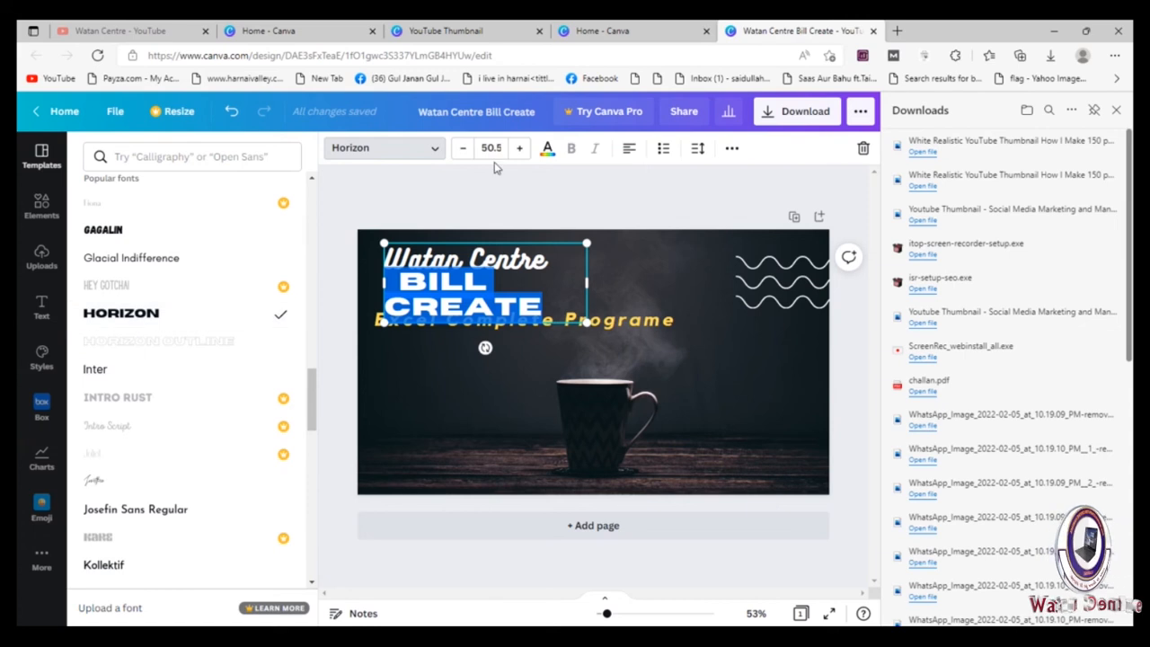
Step: Reduce the font size of the "Bill Create" line to 29.5 so it fits on one line
click(463, 149)
click(463, 149)
double_click(464, 149)
click(464, 149)
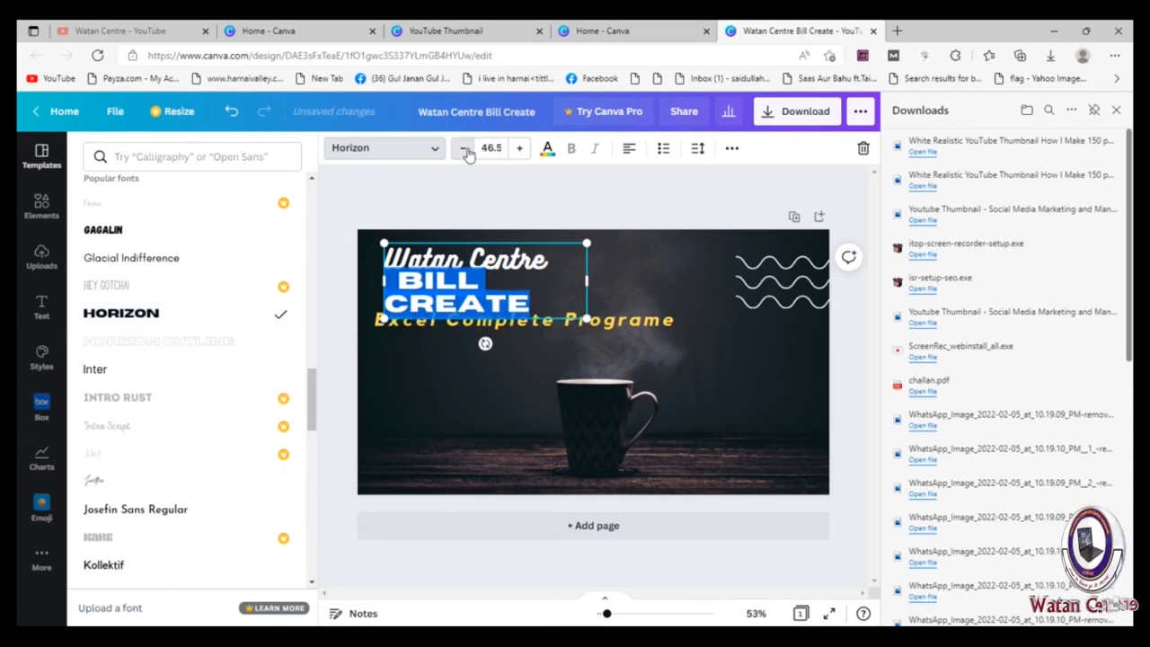
double_click(463, 149)
double_click(464, 149)
click(464, 149)
double_click(463, 149)
double_click(463, 149)
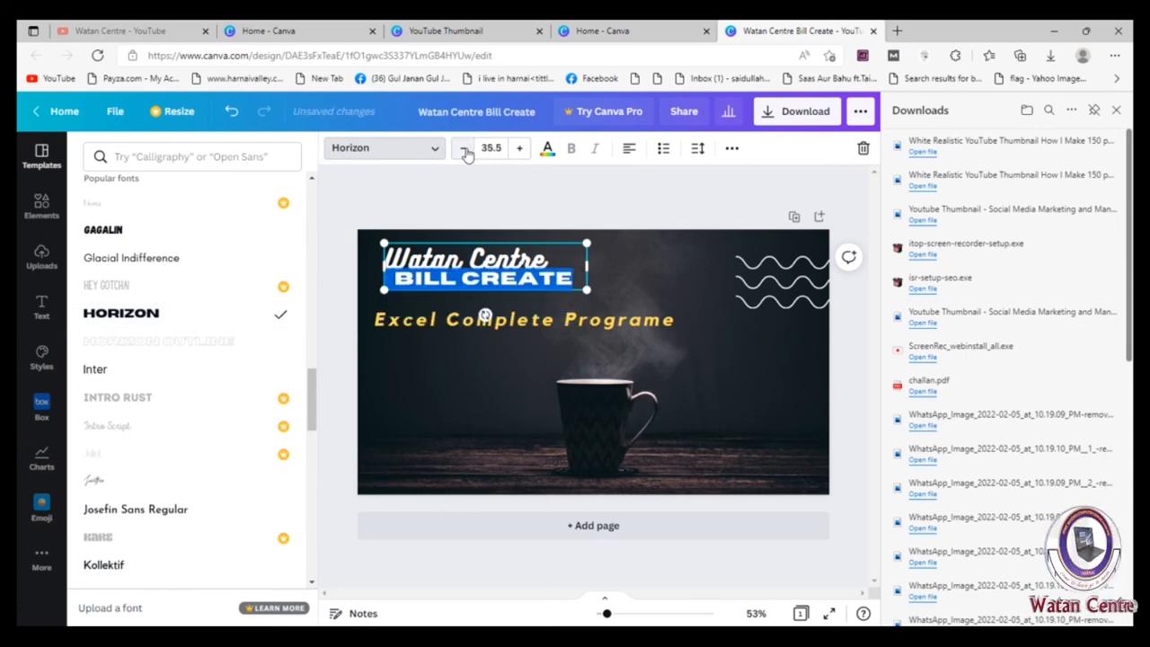
double_click(464, 149)
double_click(464, 149)
double_click(464, 149)
click(464, 150)
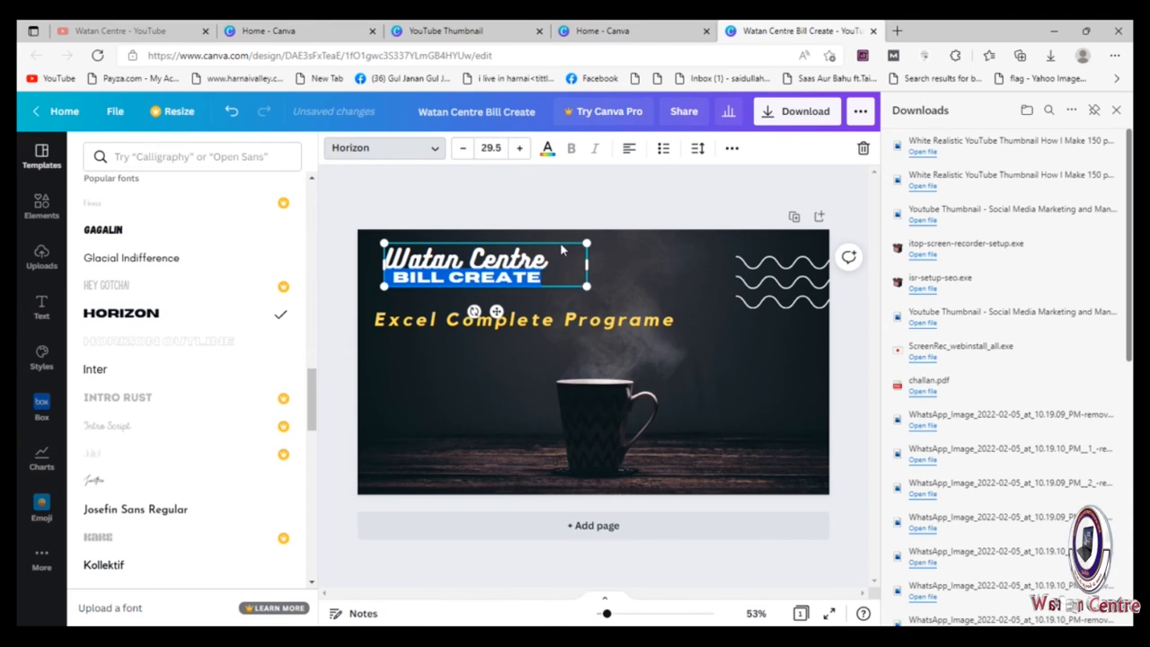
Step: Insert a blank line between "Watan Centre" and "Bill Create", and scale the heading down until "Bill Create" is size 26.6
click(551, 259)
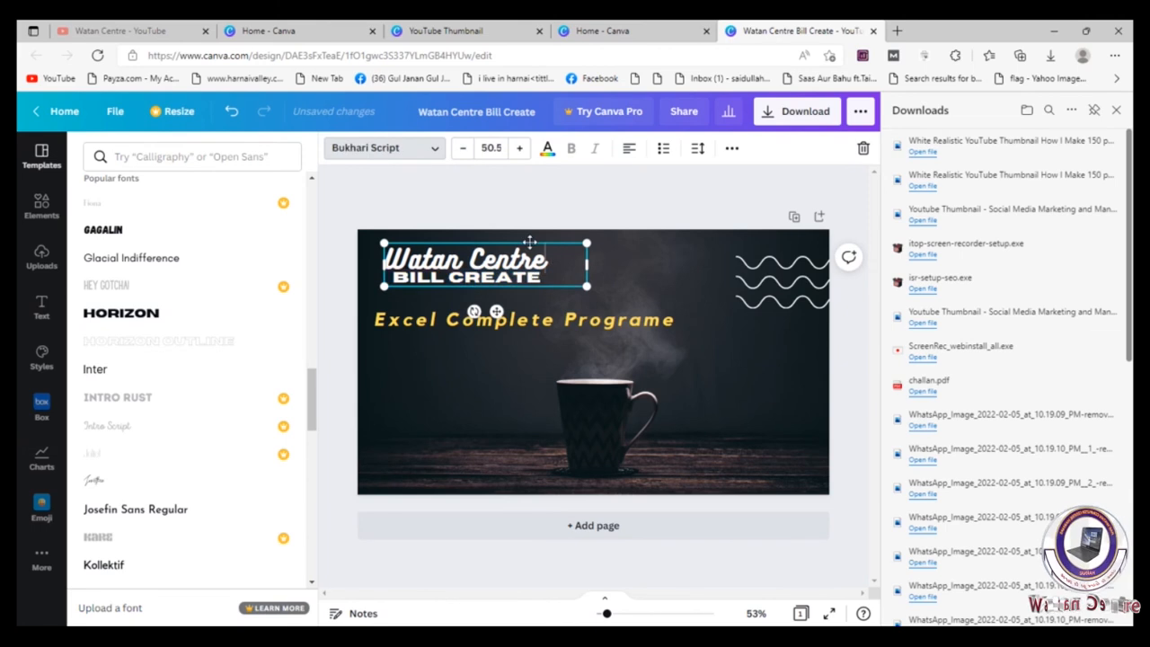
key(Return)
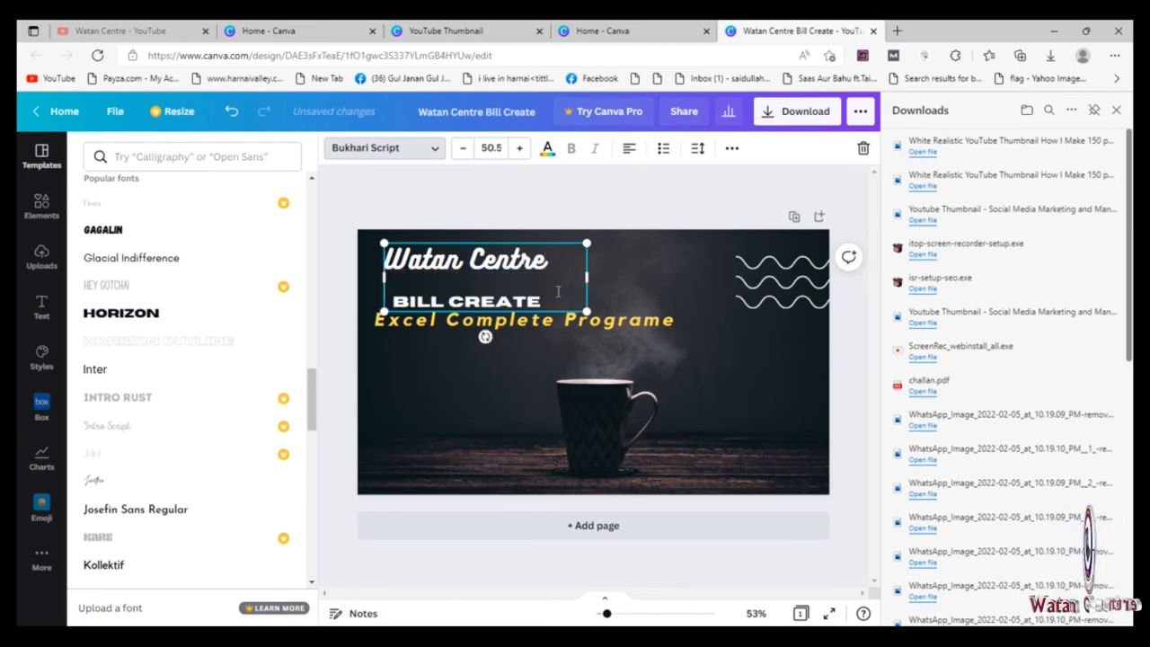
drag(542, 303, 393, 303)
click(120, 312)
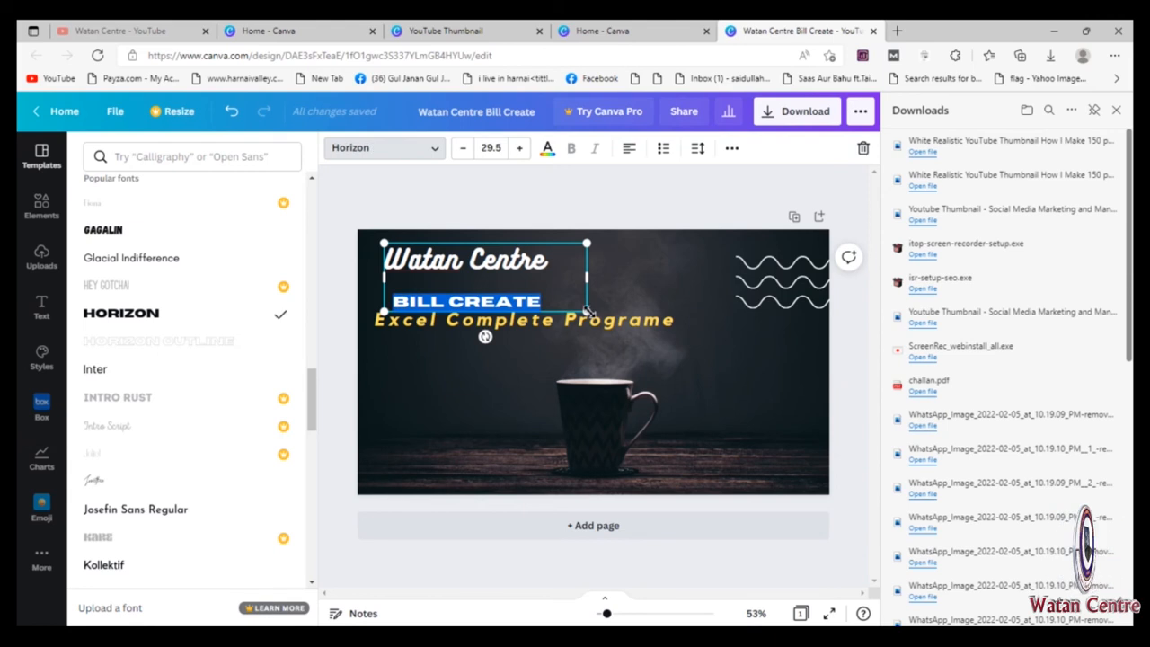
drag(586, 288, 567, 305)
key(Escape)
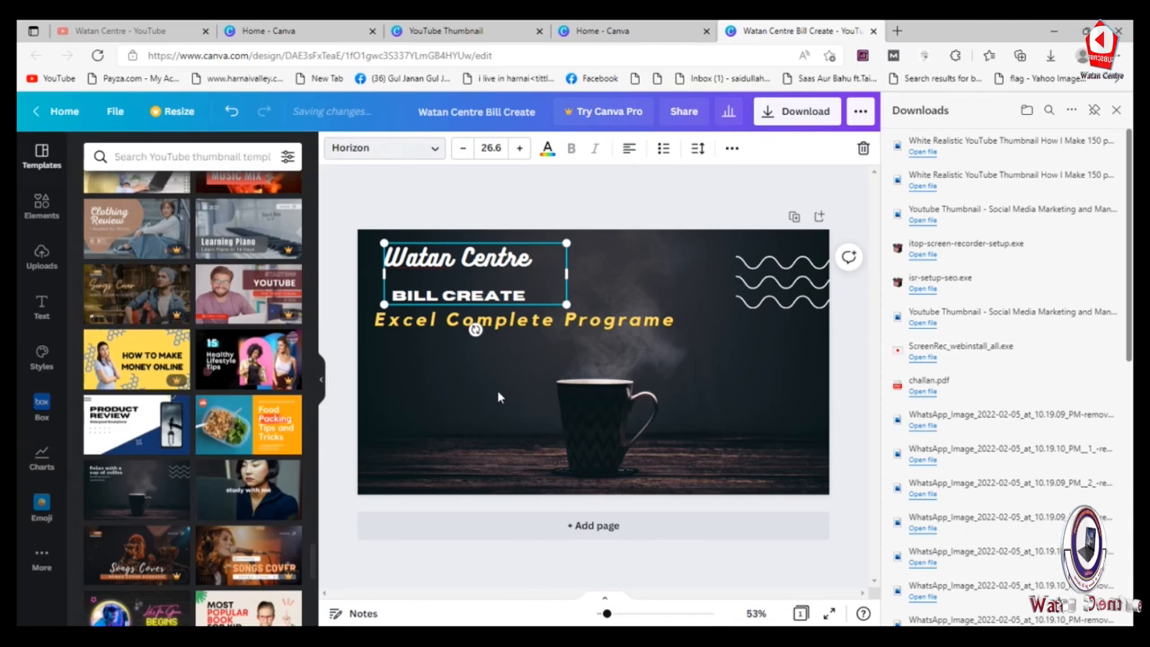
Step: Upload microsoft-excel-logo.png from the Desktop folder pics > my channal things
click(40, 259)
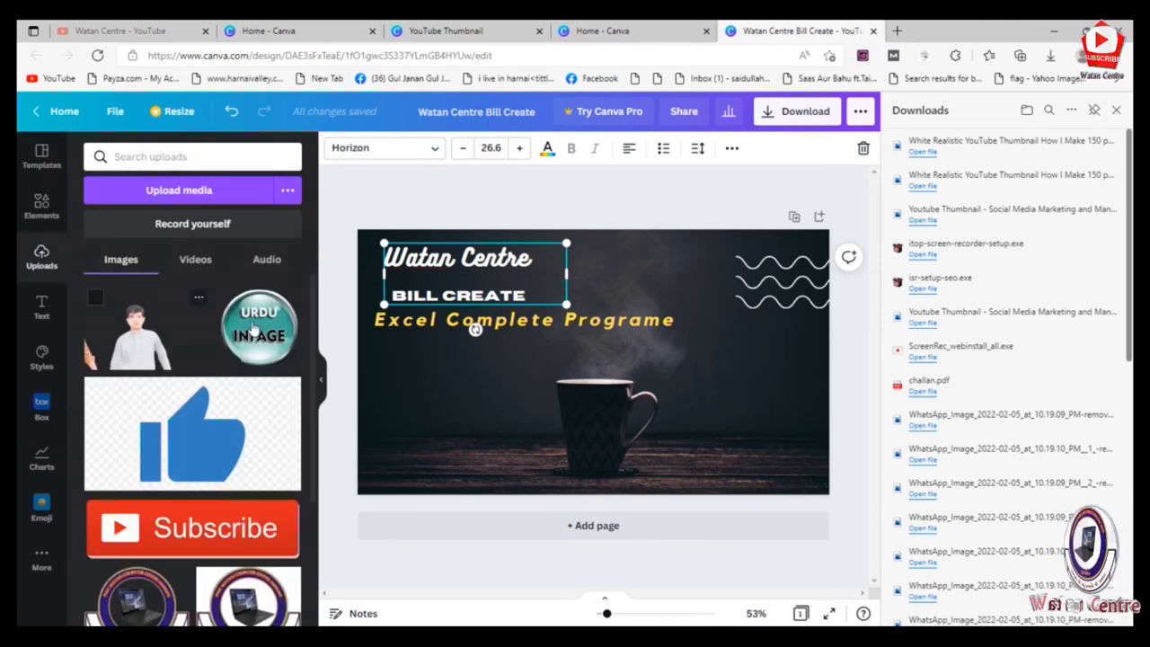
click(192, 190)
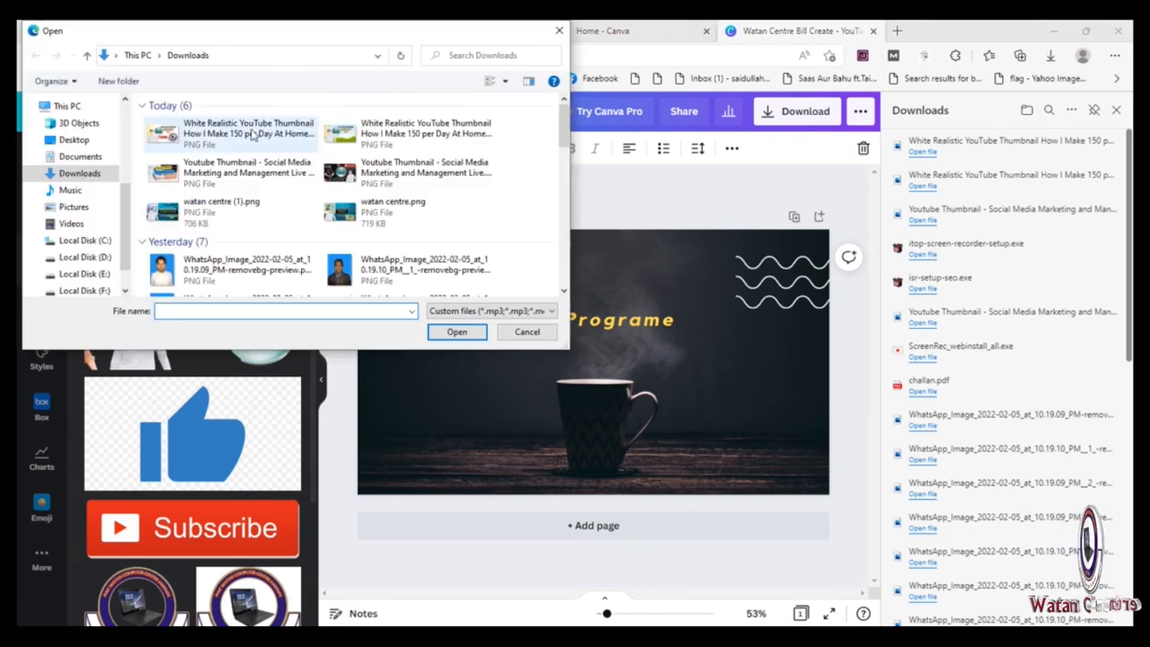
click(74, 139)
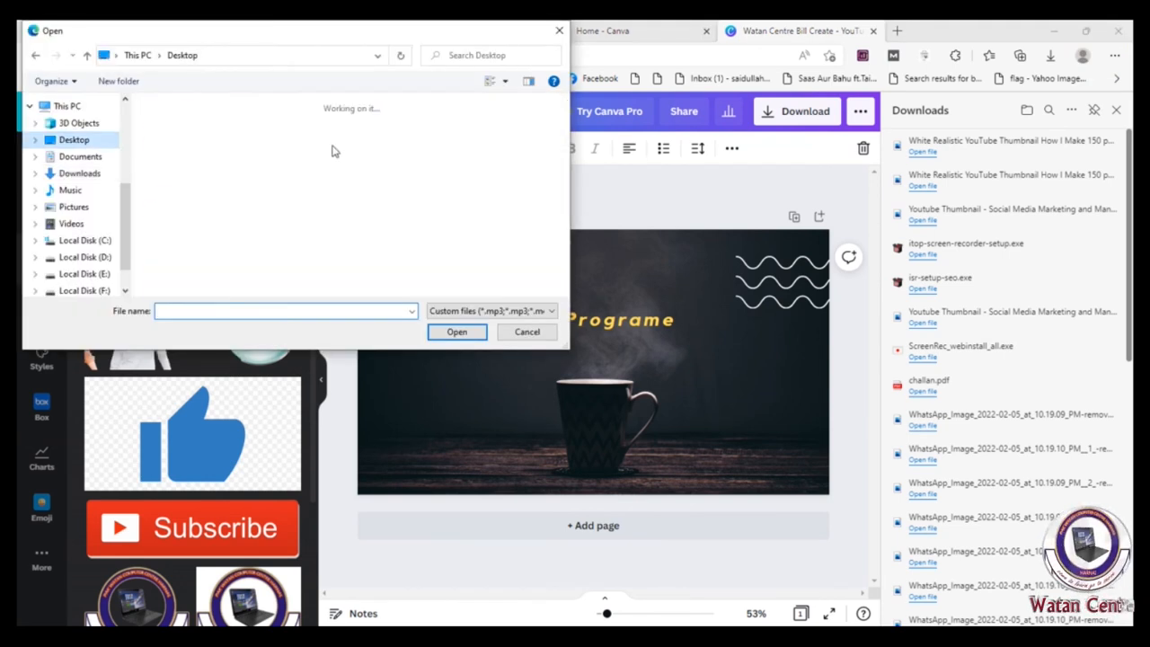
double_click(184, 158)
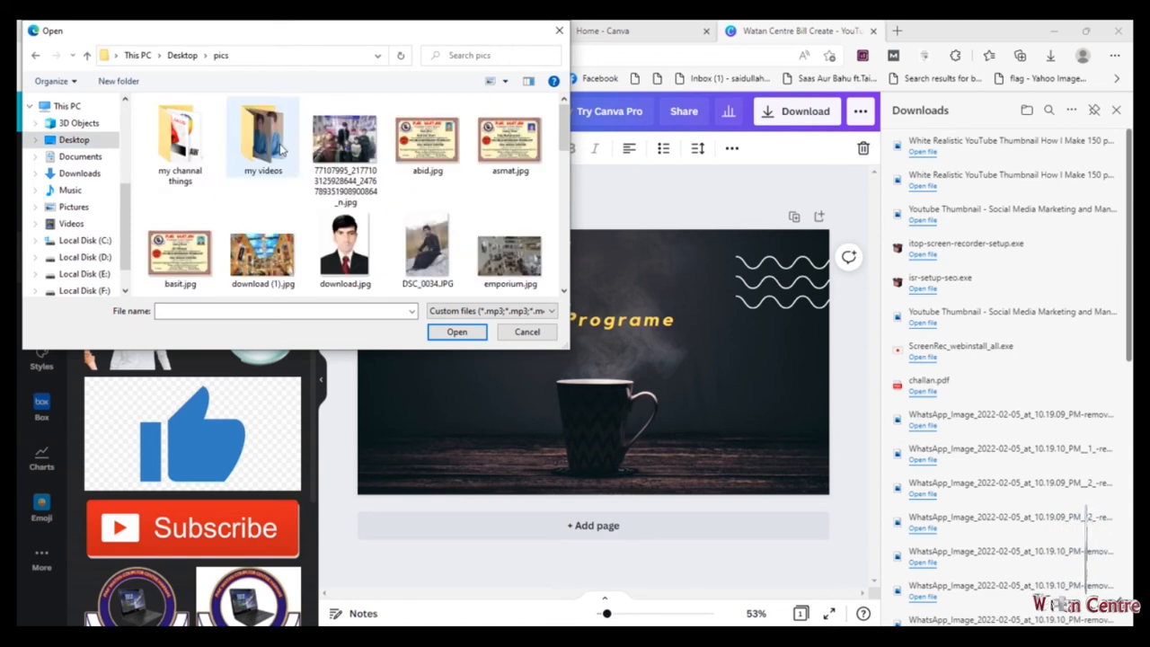
double_click(184, 144)
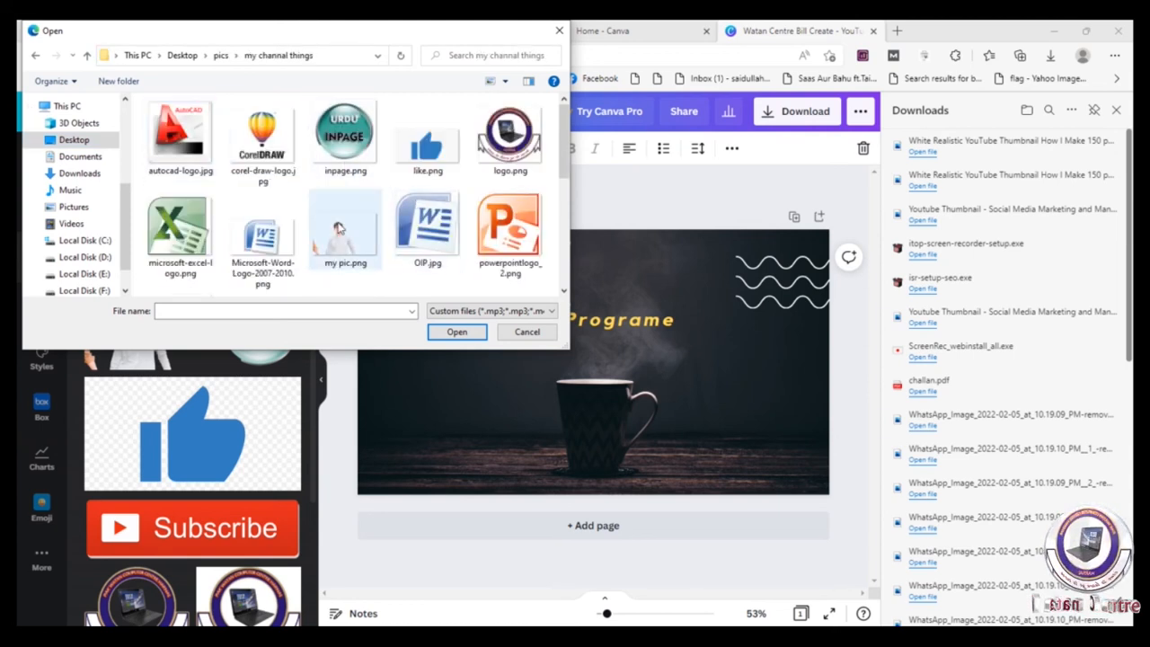
click(191, 232)
click(456, 332)
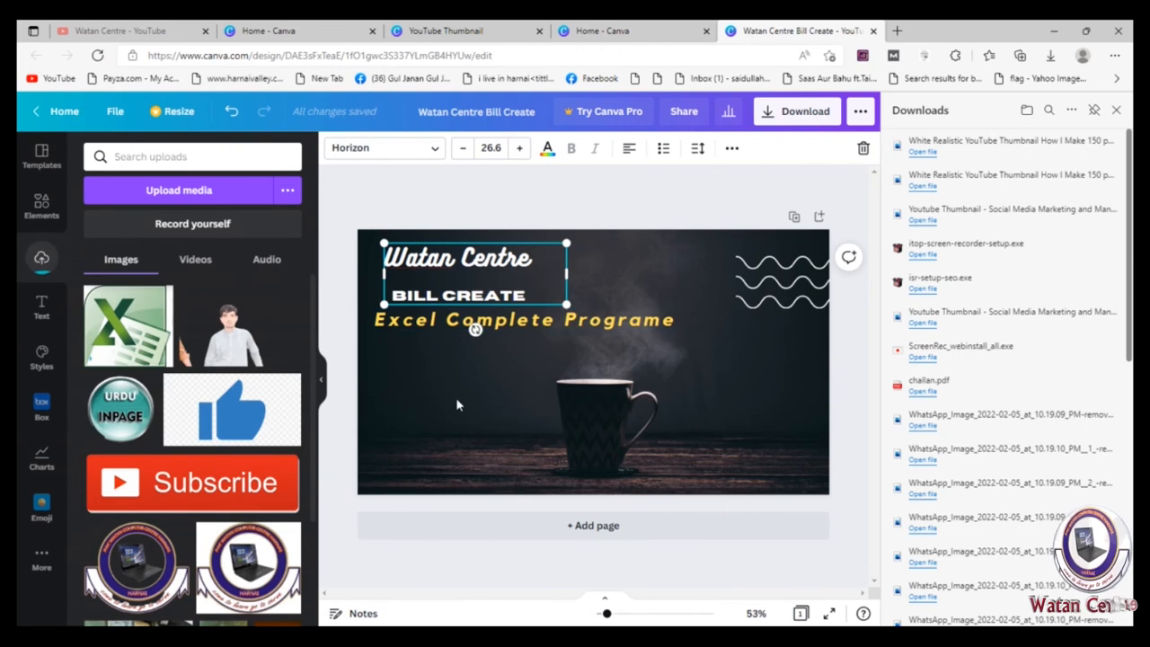
Step: Add the uploaded Excel logo to the thumbnail and size it to fill the lower-right corner below the wavy lines
click(386, 368)
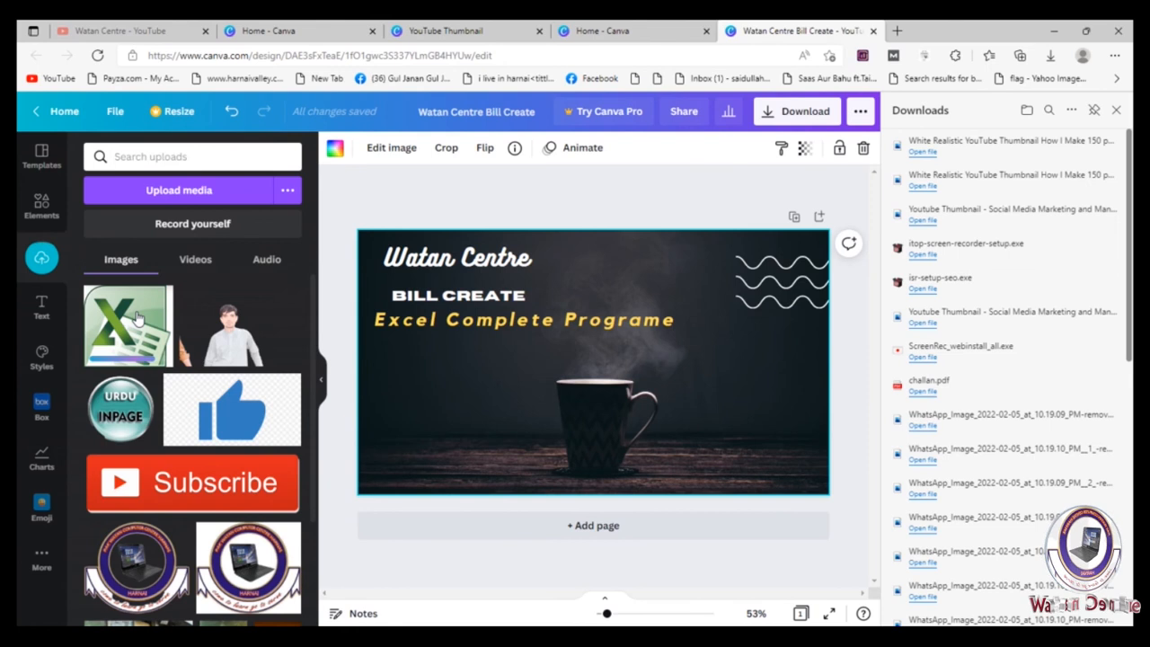
click(137, 319)
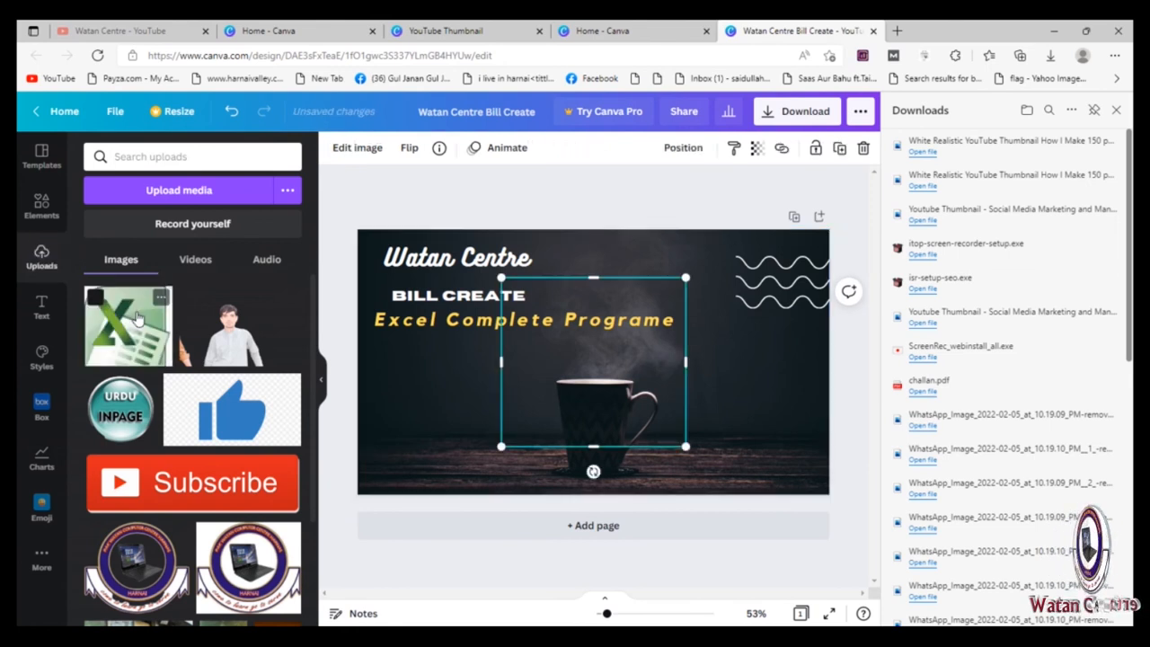
mouse_move(667, 417)
mouse_down()
mouse_move(584, 350)
mouse_move(703, 359)
mouse_move(787, 395)
mouse_up()
drag(793, 395, 793, 395)
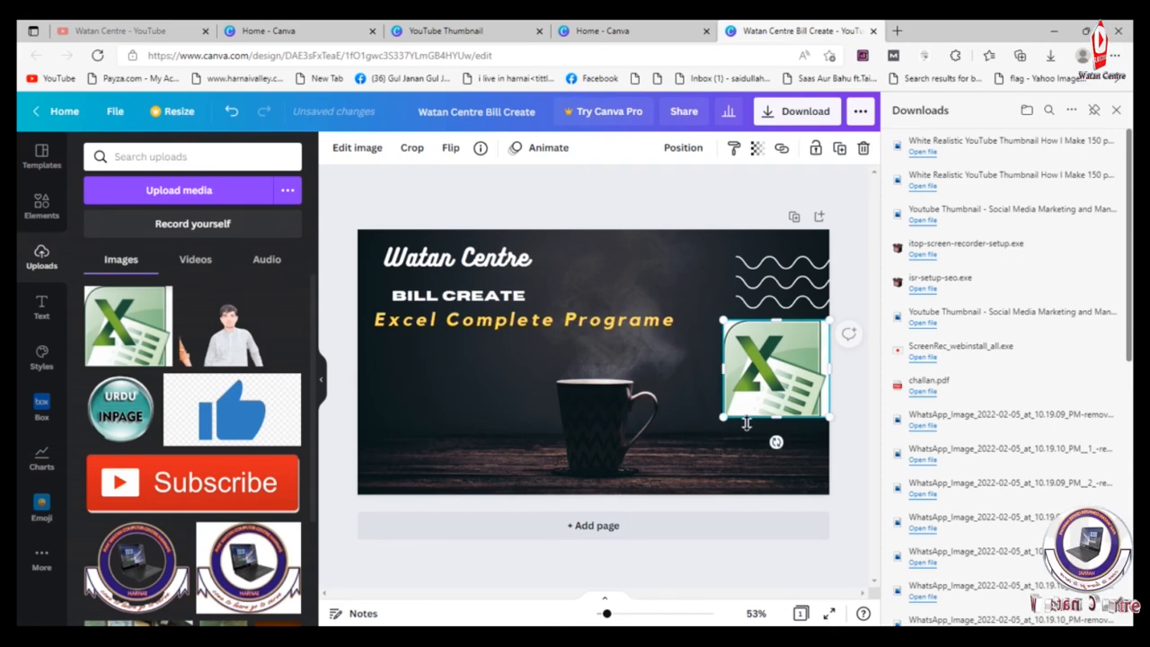
drag(726, 418, 760, 496)
drag(675, 411, 674, 413)
drag(669, 320, 679, 332)
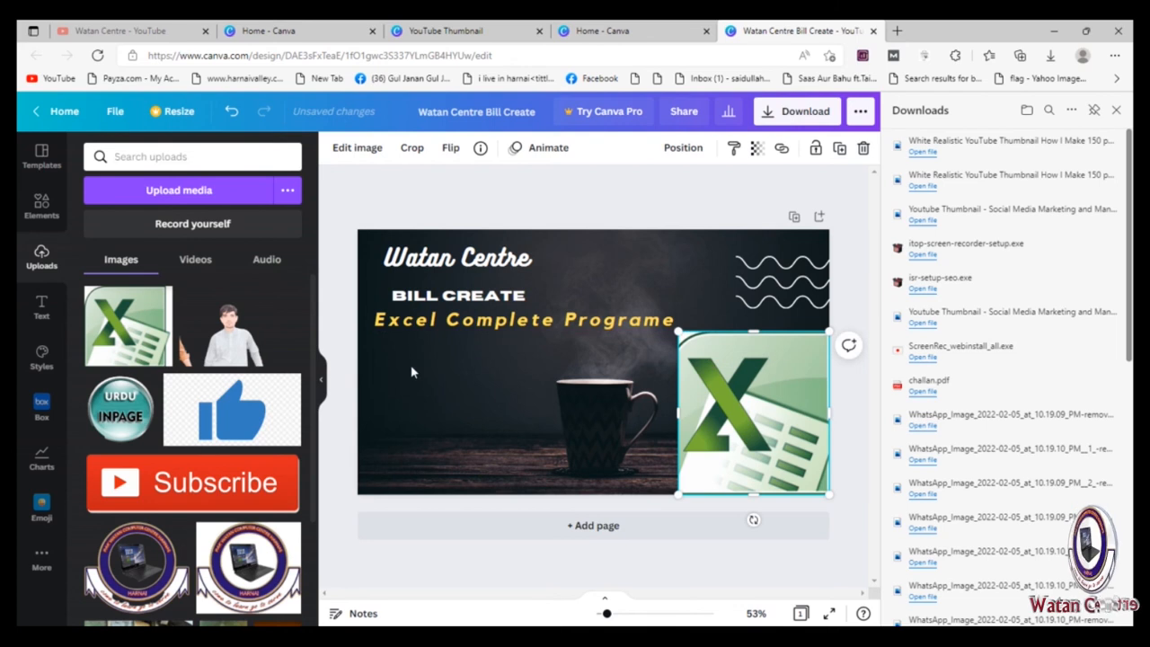
Step: Add the man's photo beside the Excel logo, enlarge it, and crop away the stray hand and empty margins
click(240, 343)
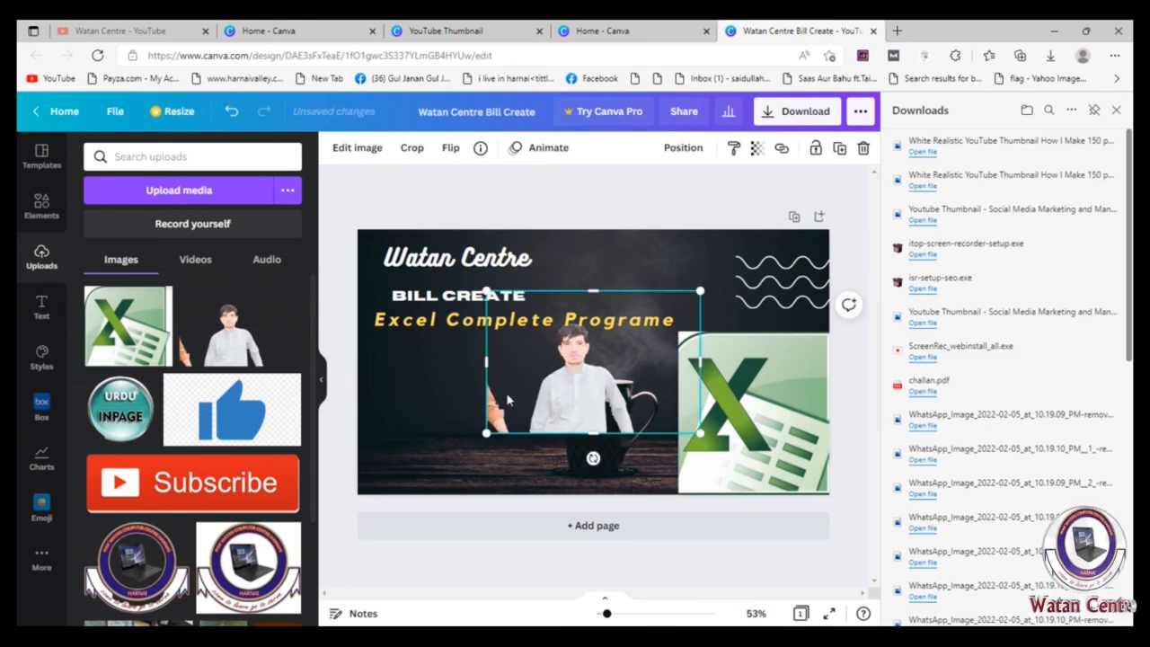
drag(566, 405, 544, 461)
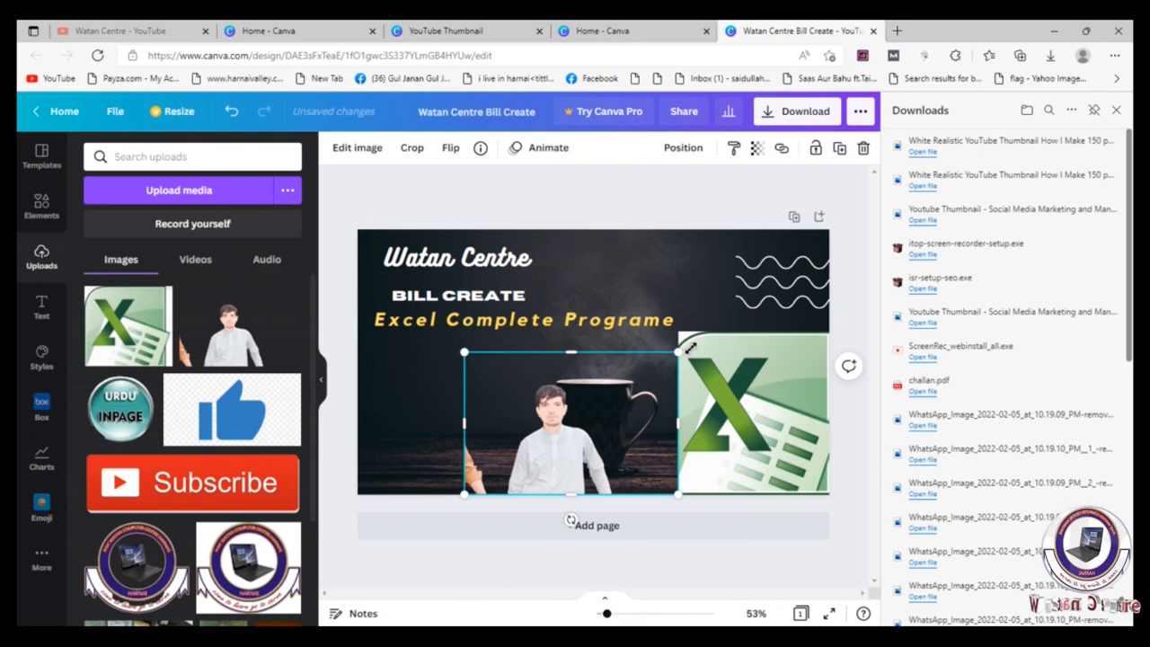
drag(688, 349, 770, 292)
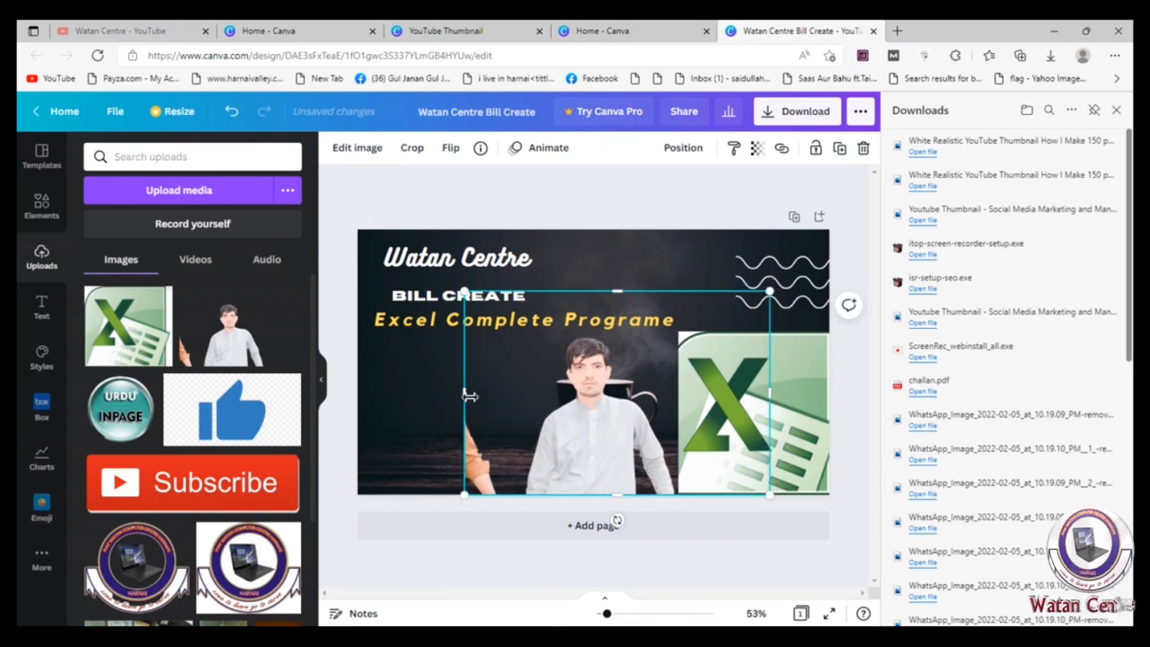
drag(469, 396, 515, 395)
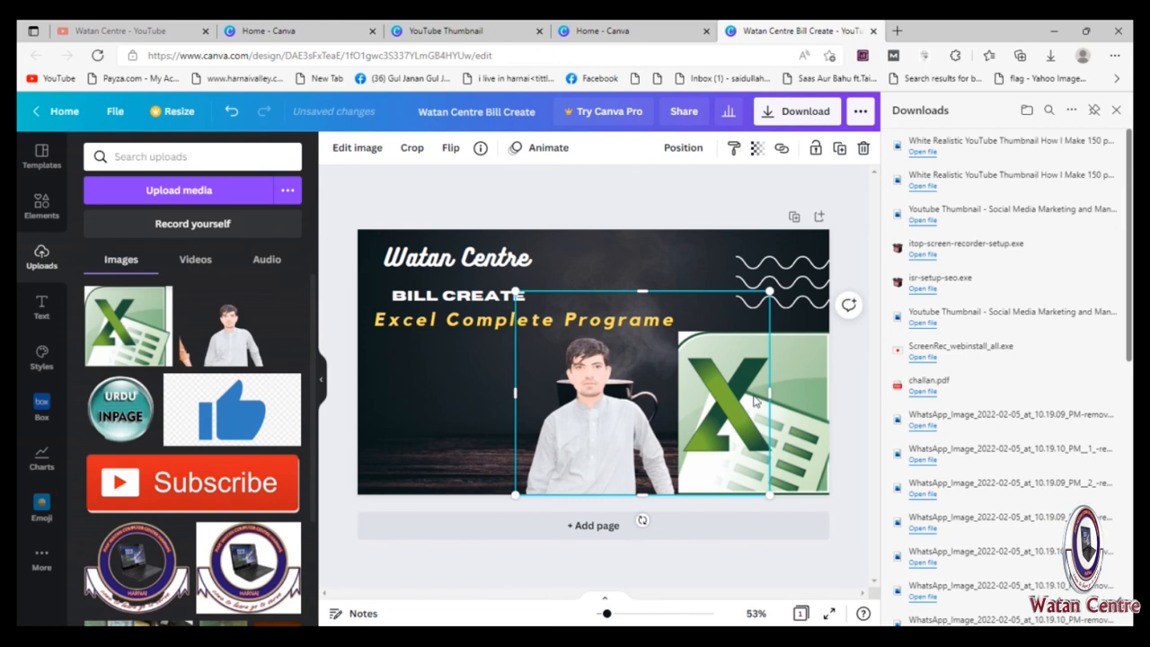
drag(754, 401, 677, 418)
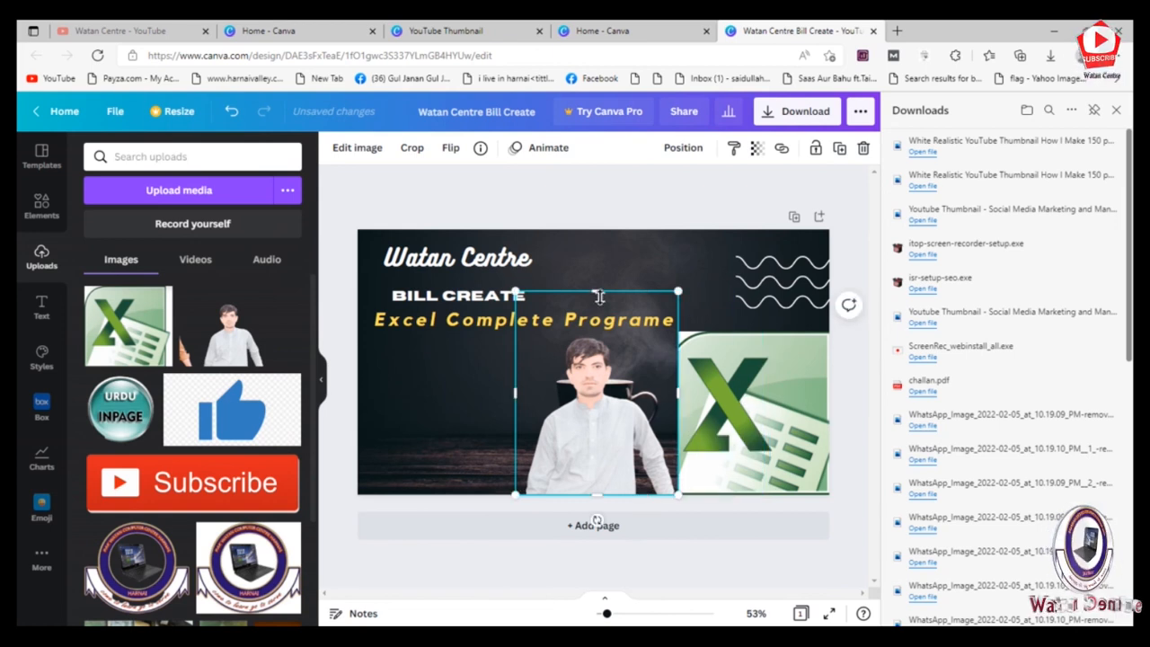
drag(600, 312, 599, 332)
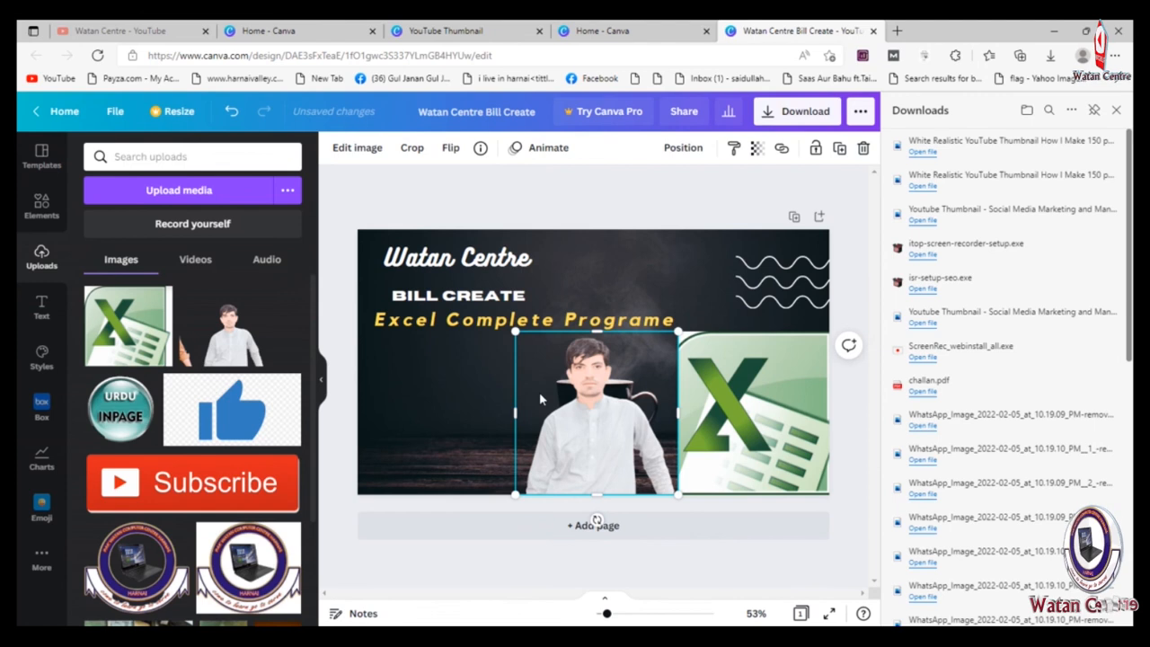
Step: Add the red Subscribe image and shrink it to fit in the lower-left area beside the man
click(192, 482)
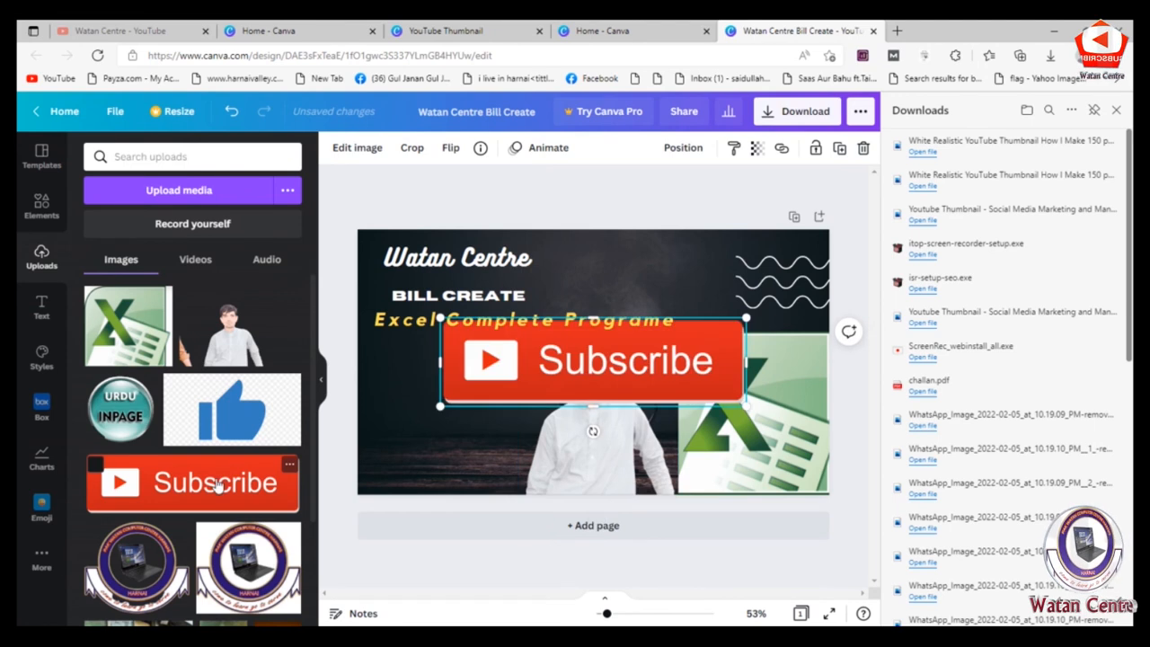
drag(521, 386, 443, 436)
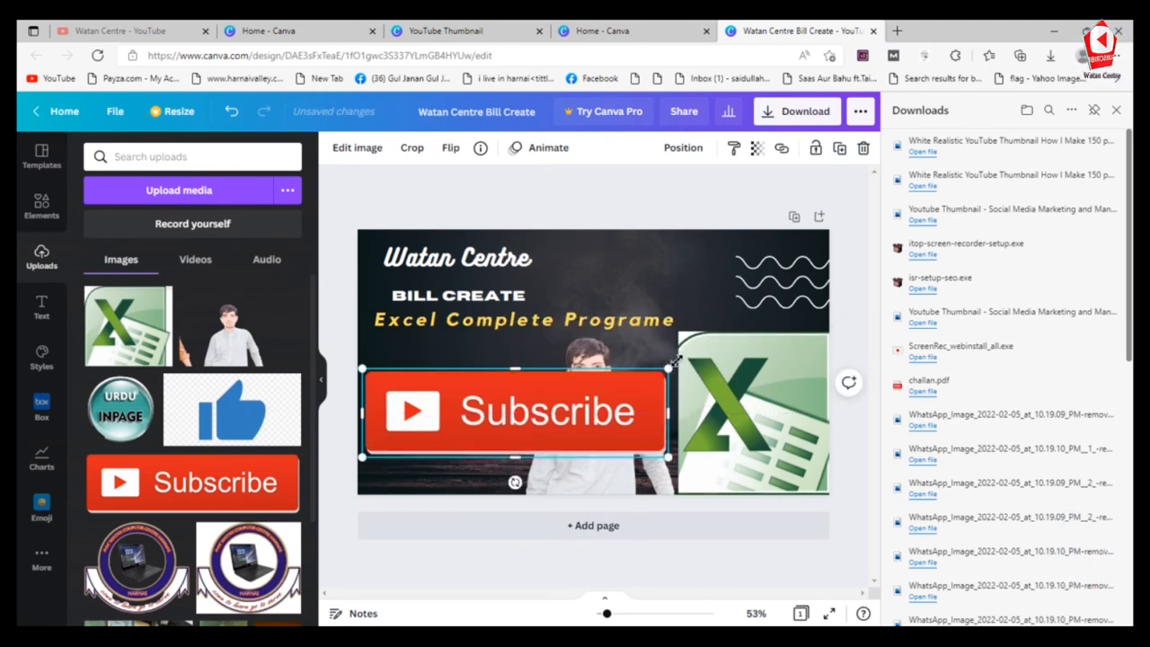
drag(674, 365, 500, 433)
click(645, 407)
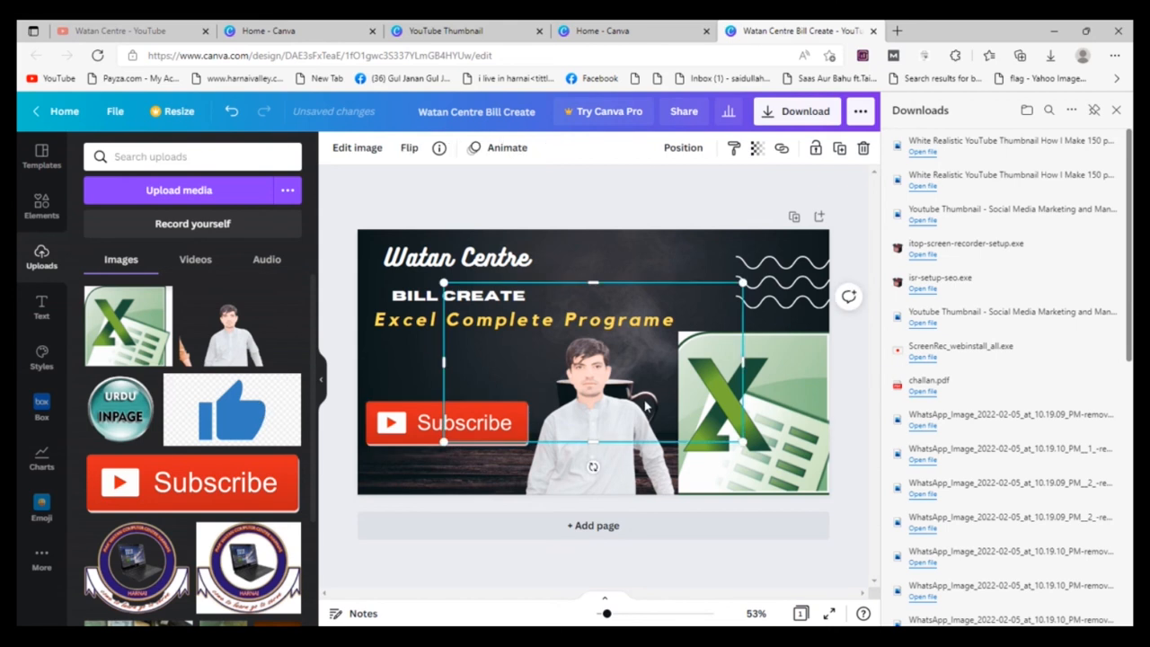
drag(743, 442, 530, 329)
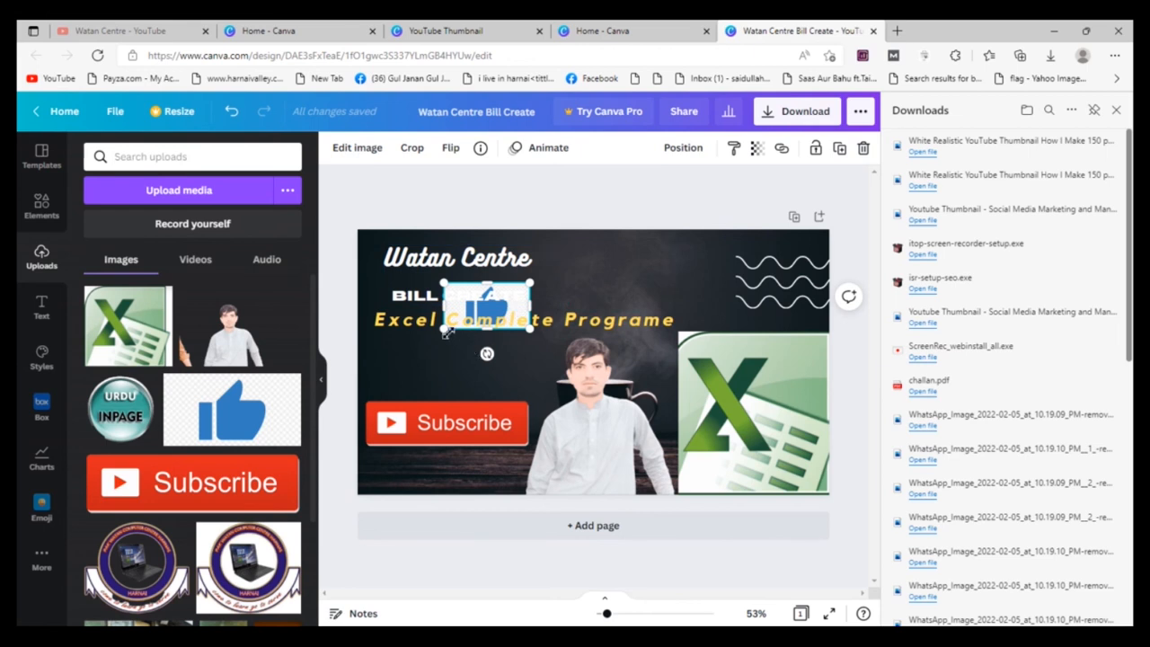
drag(446, 332, 438, 332)
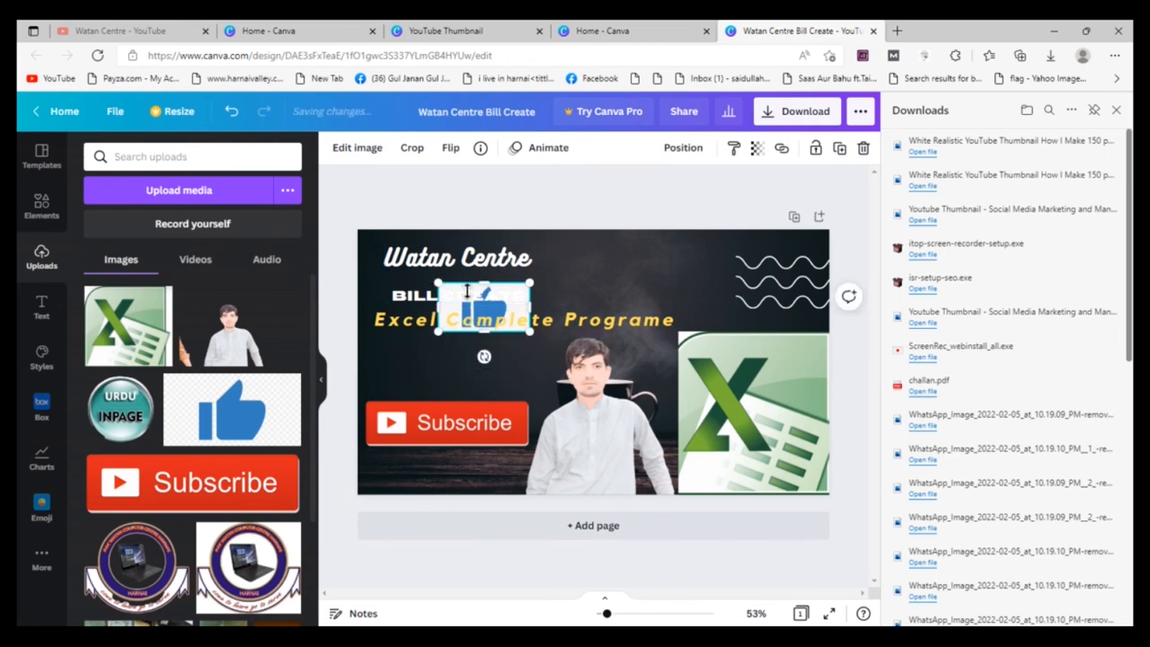
drag(467, 295, 468, 300)
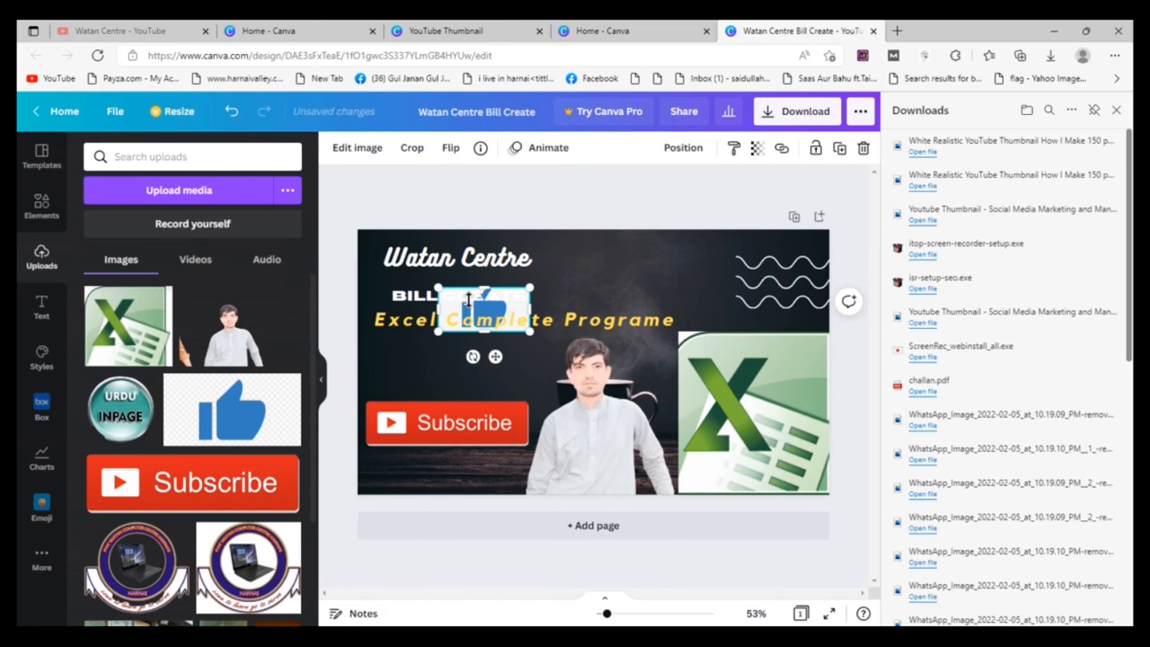
key(Delete)
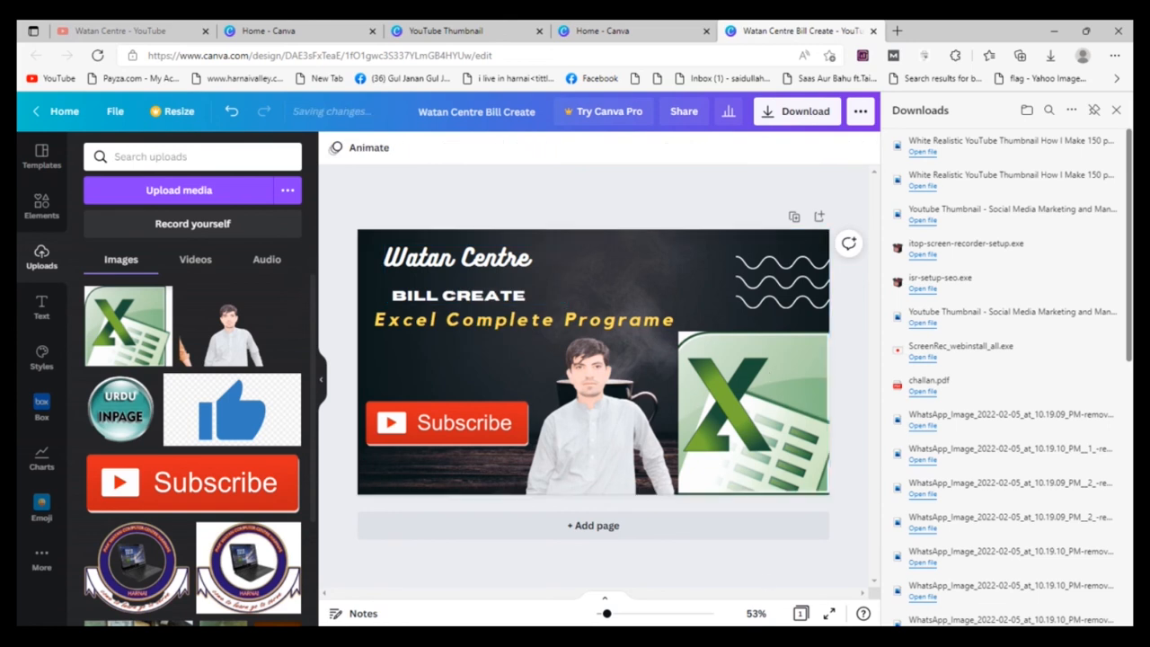
Step: Add the glowing yellow "Sparkle" text style to the thumbnail and shrink it to a font size of about 106
click(1042, 635)
click(1012, 561)
click(42, 305)
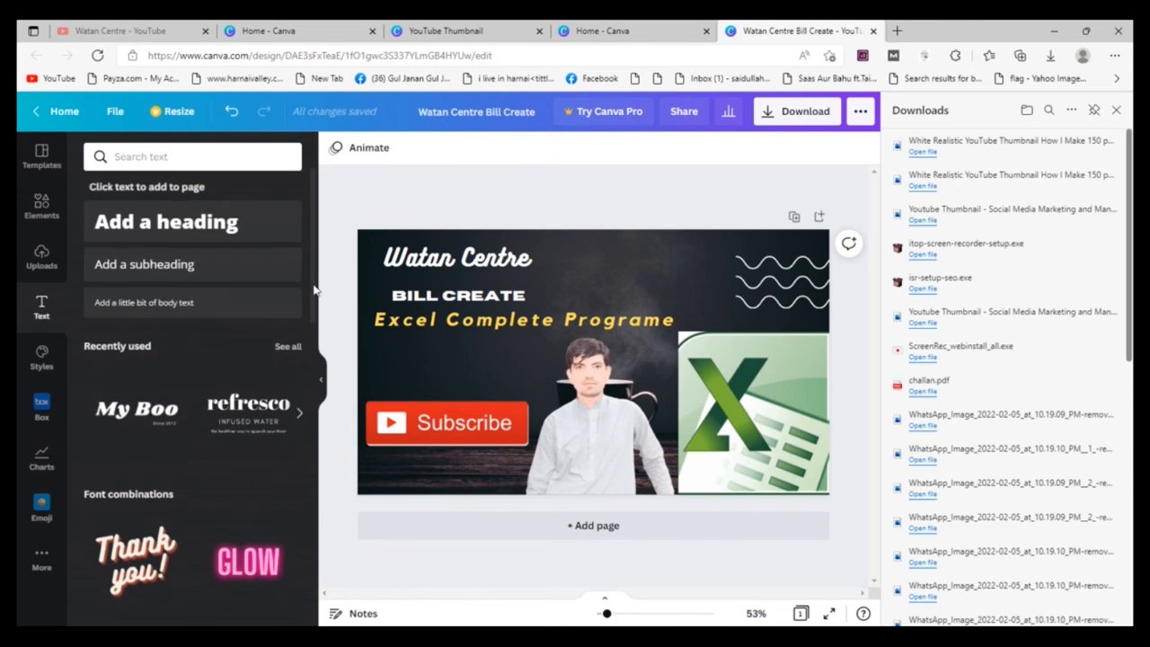
scroll(314, 289, down, 4)
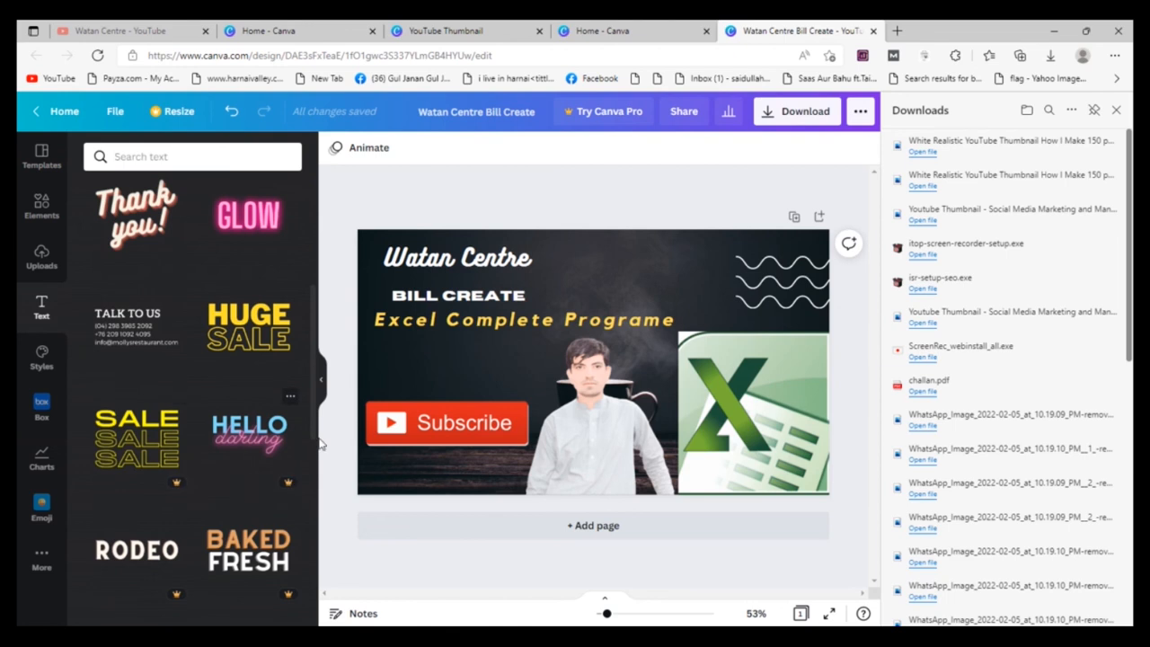
scroll(317, 395, down, 6)
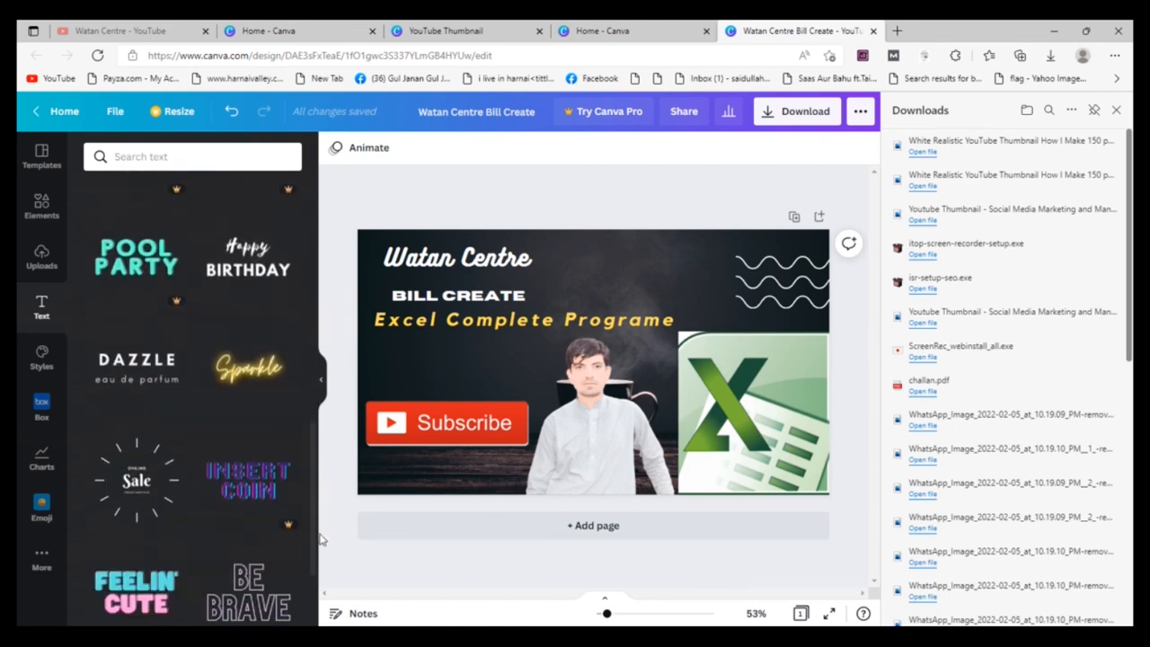
scroll(322, 579, down, 2)
scroll(321, 557, up, 5)
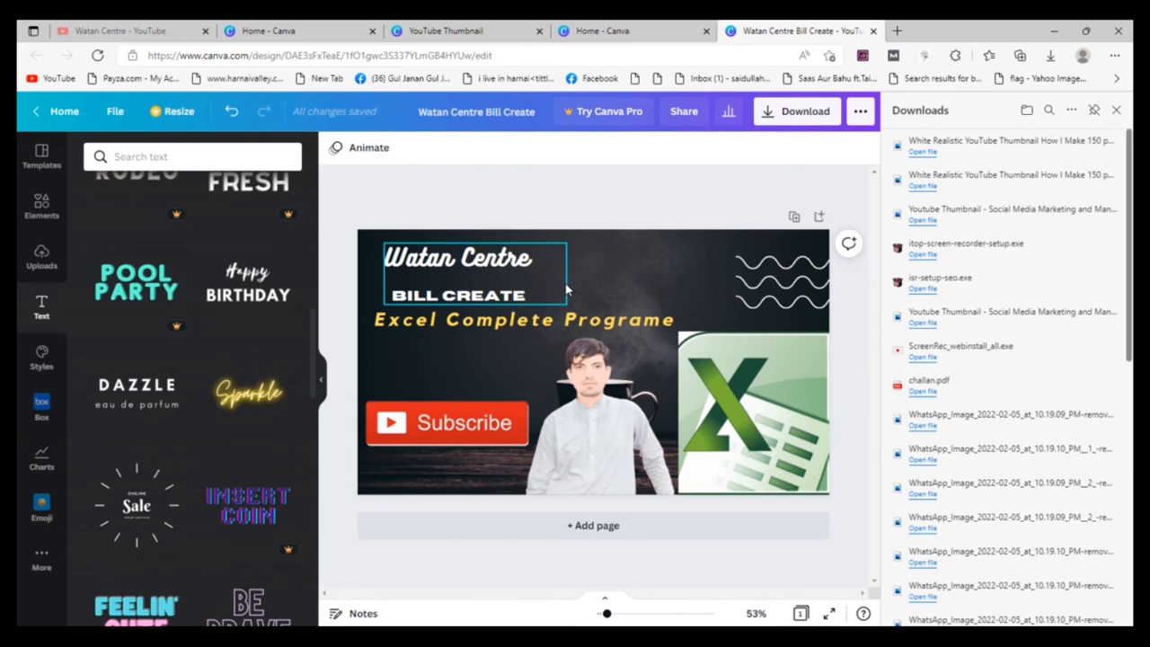
drag(773, 451, 695, 400)
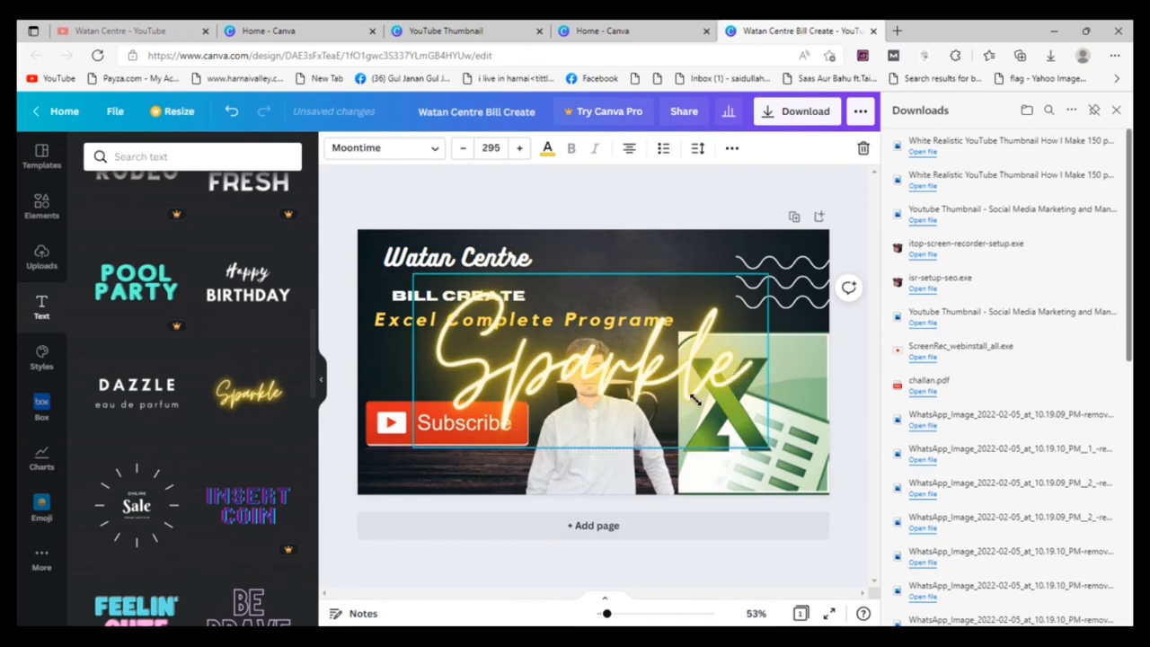
drag(611, 353, 542, 337)
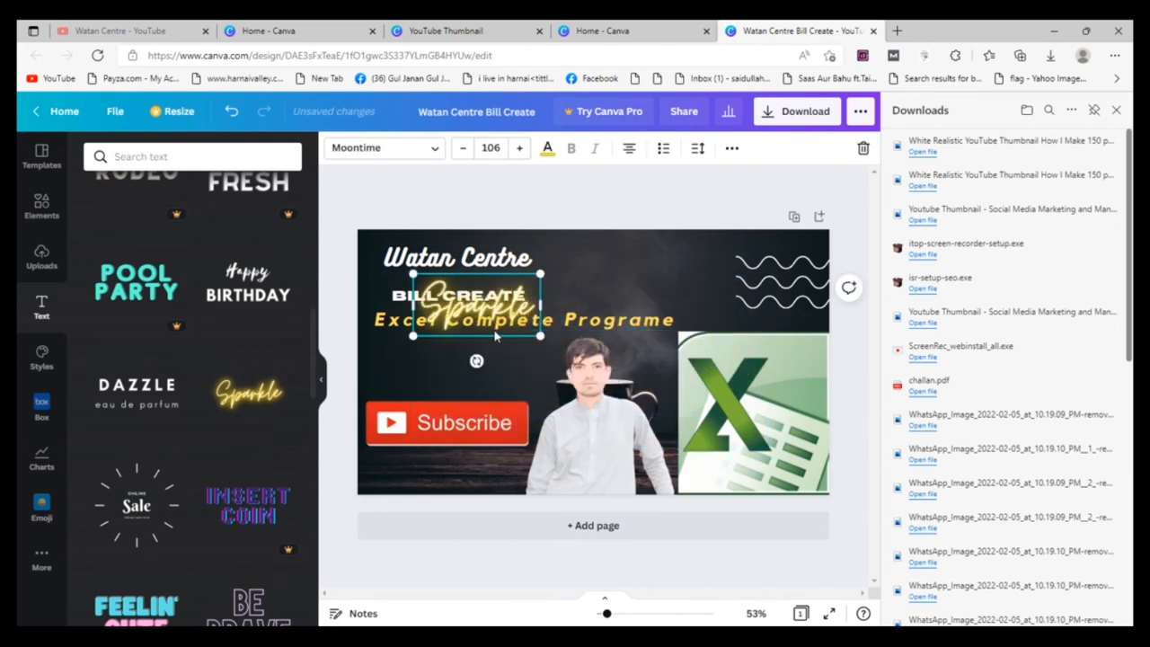